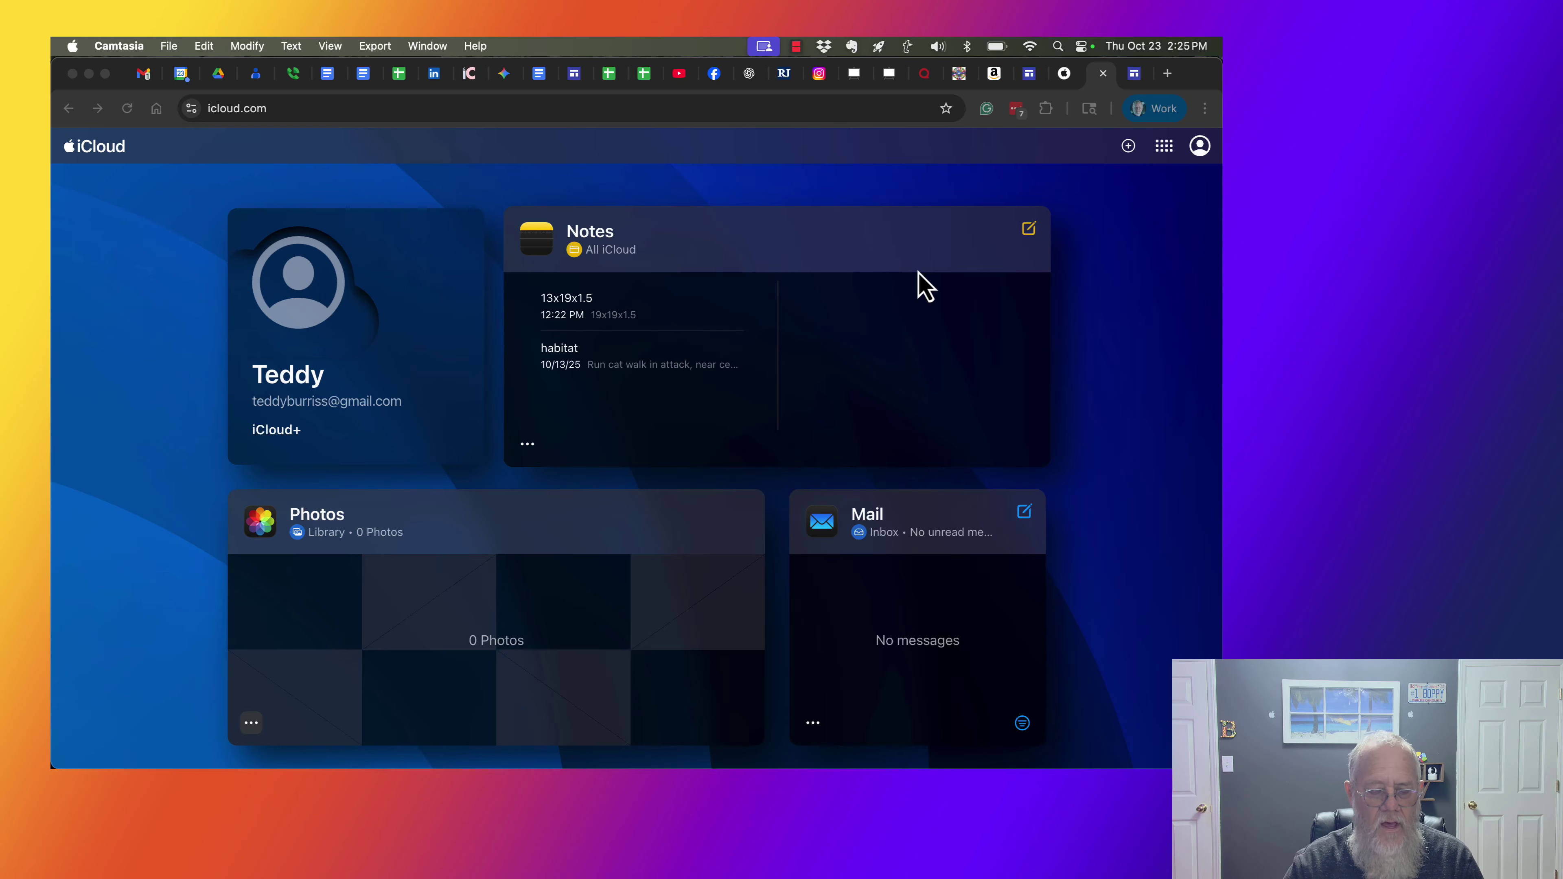
Step: Open Contacts from the iCloud home page to view the stored contacts
{"action": "scroll", "coordinate": [636, 347], "scroll_direction": "down", "scroll_amount": 4}
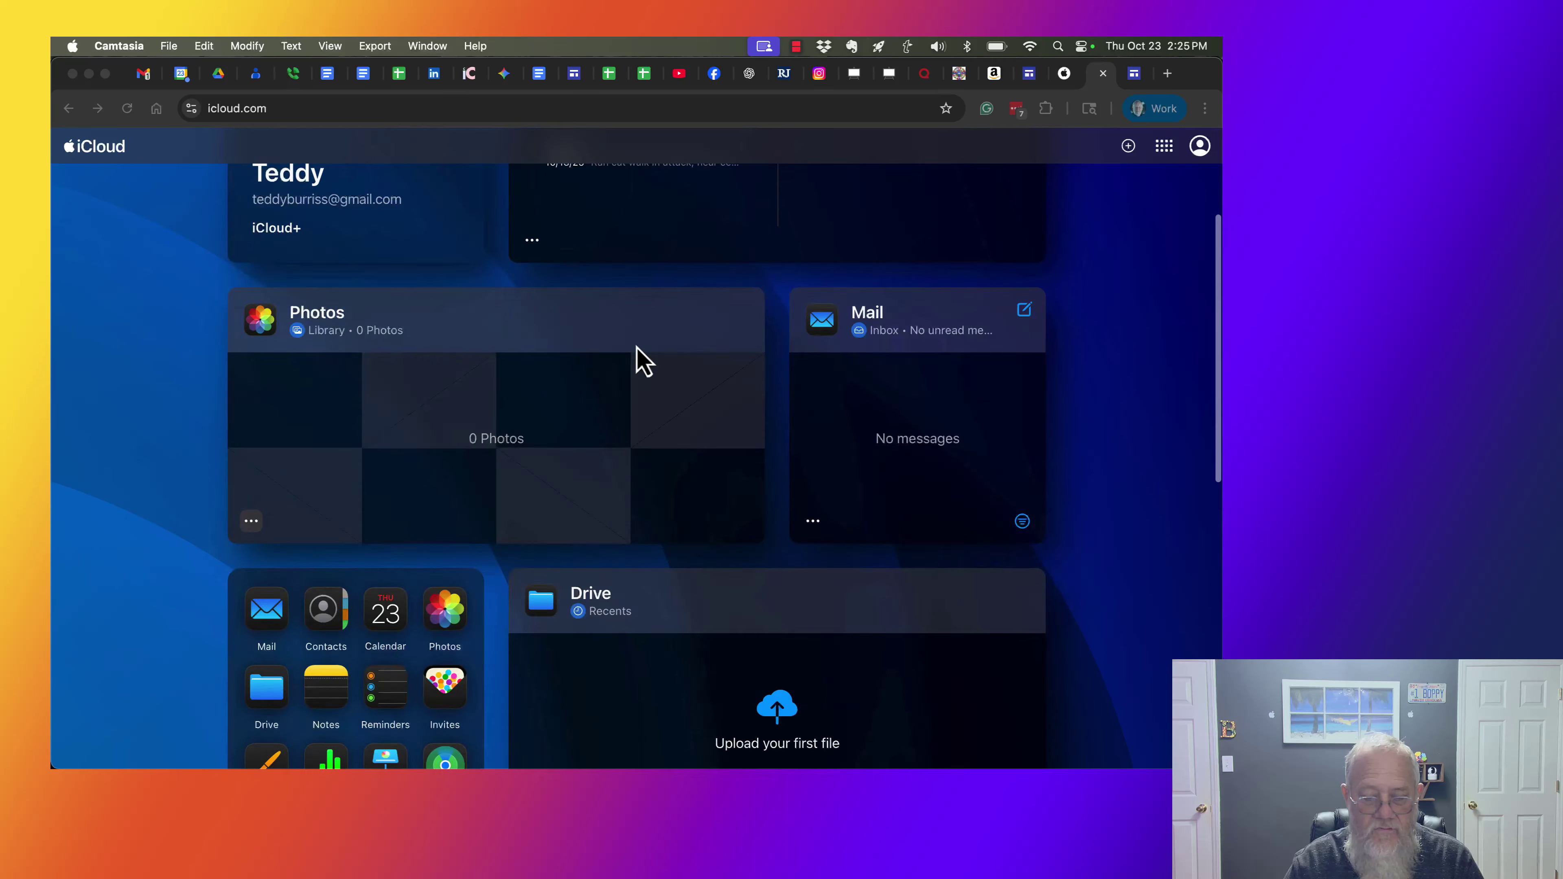
{"action": "scroll", "coordinate": [636, 348], "scroll_direction": "down", "scroll_amount": 5}
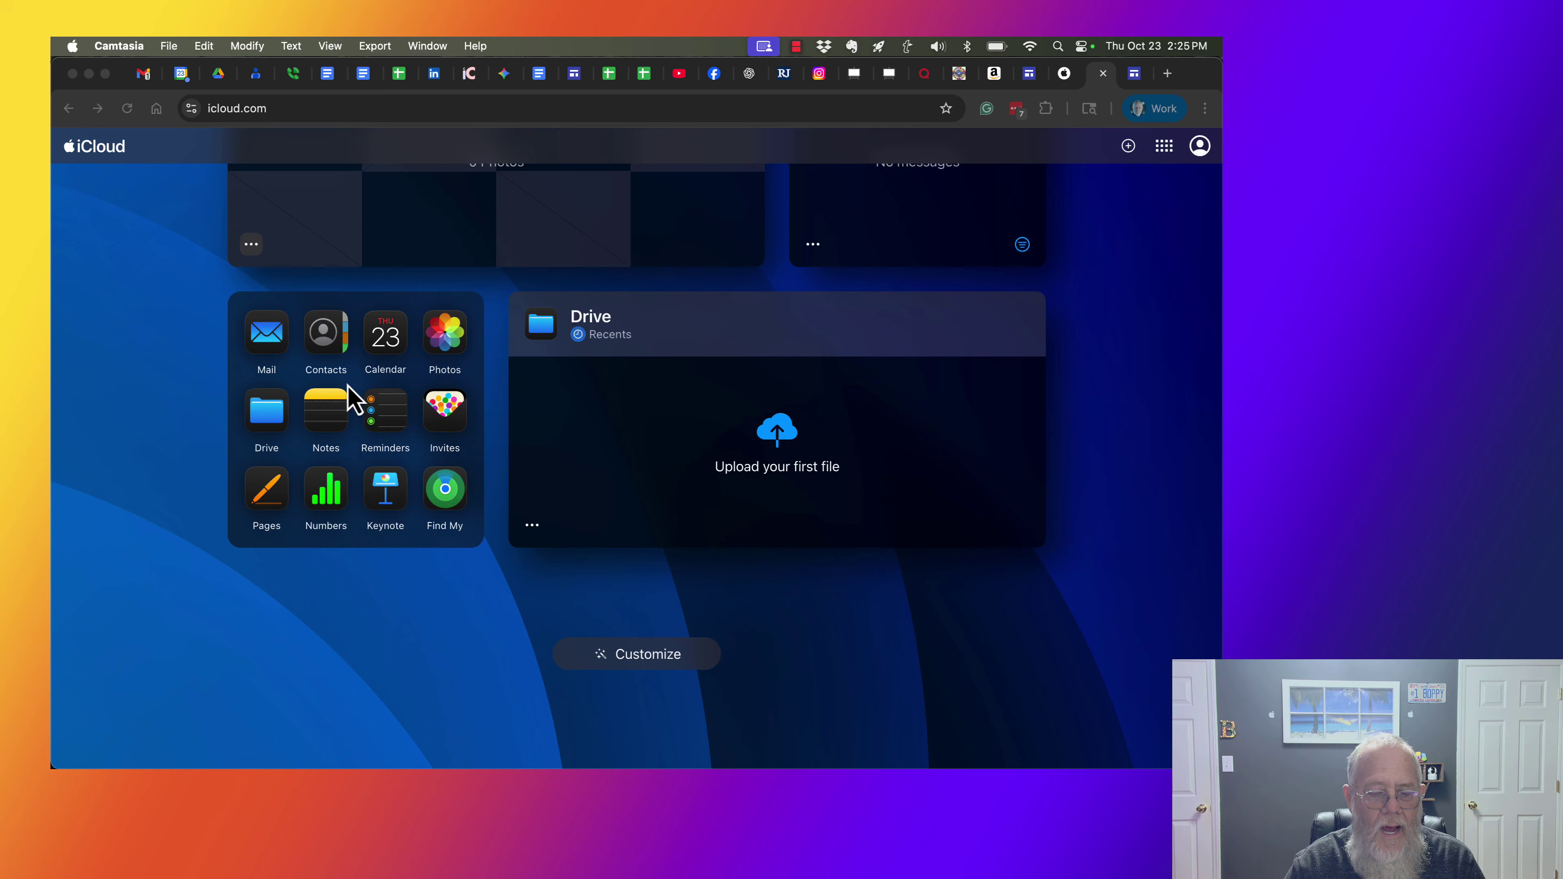
{"action": "left_click", "coordinate": [324, 344]}
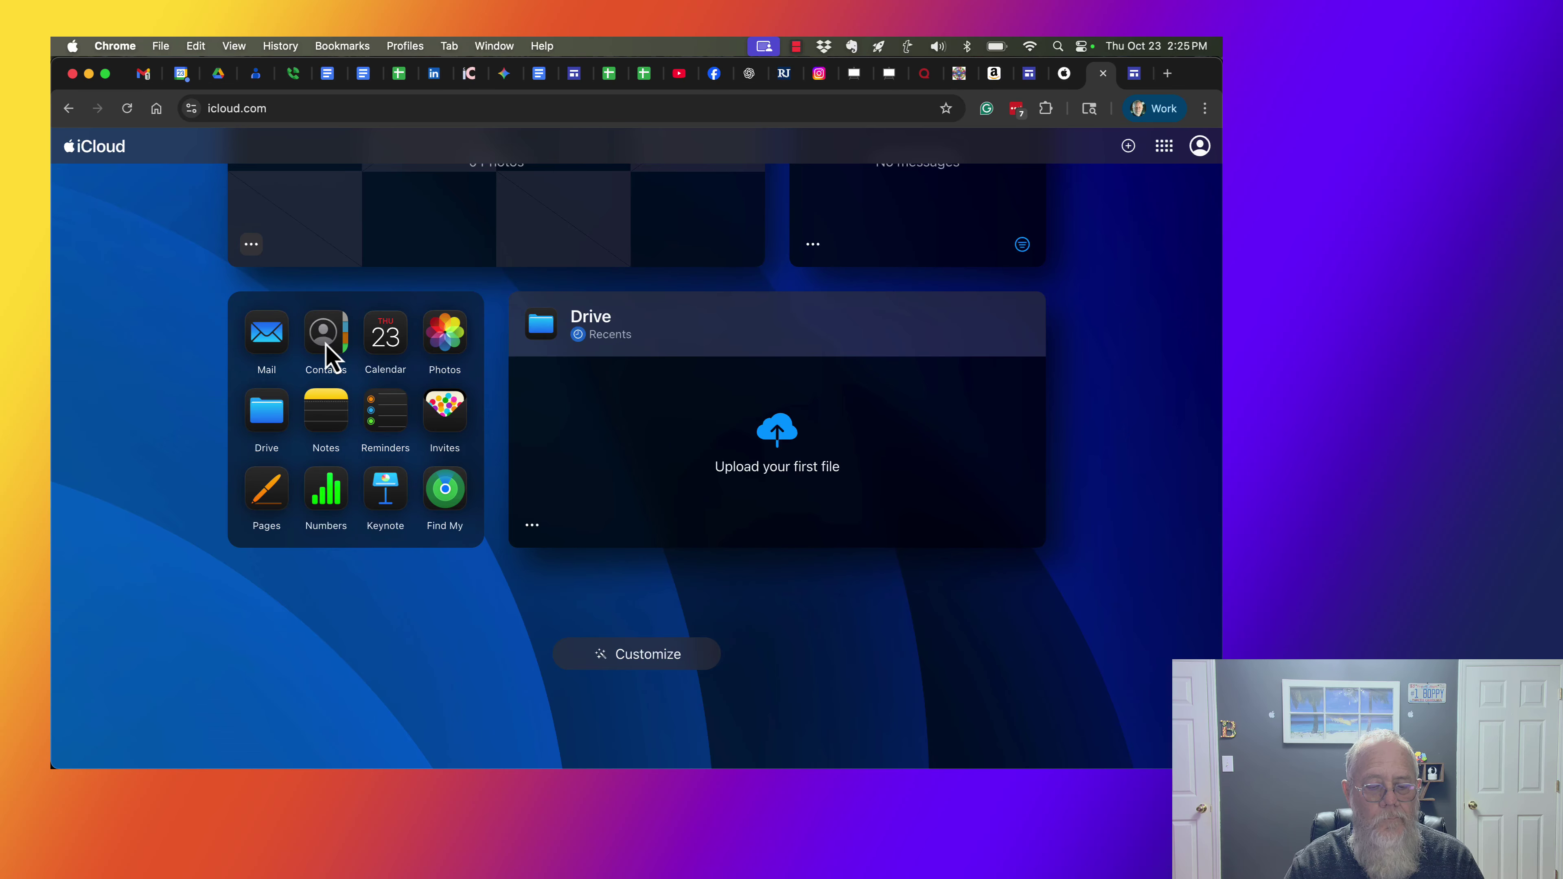
{"action": "left_click", "coordinate": [325, 344]}
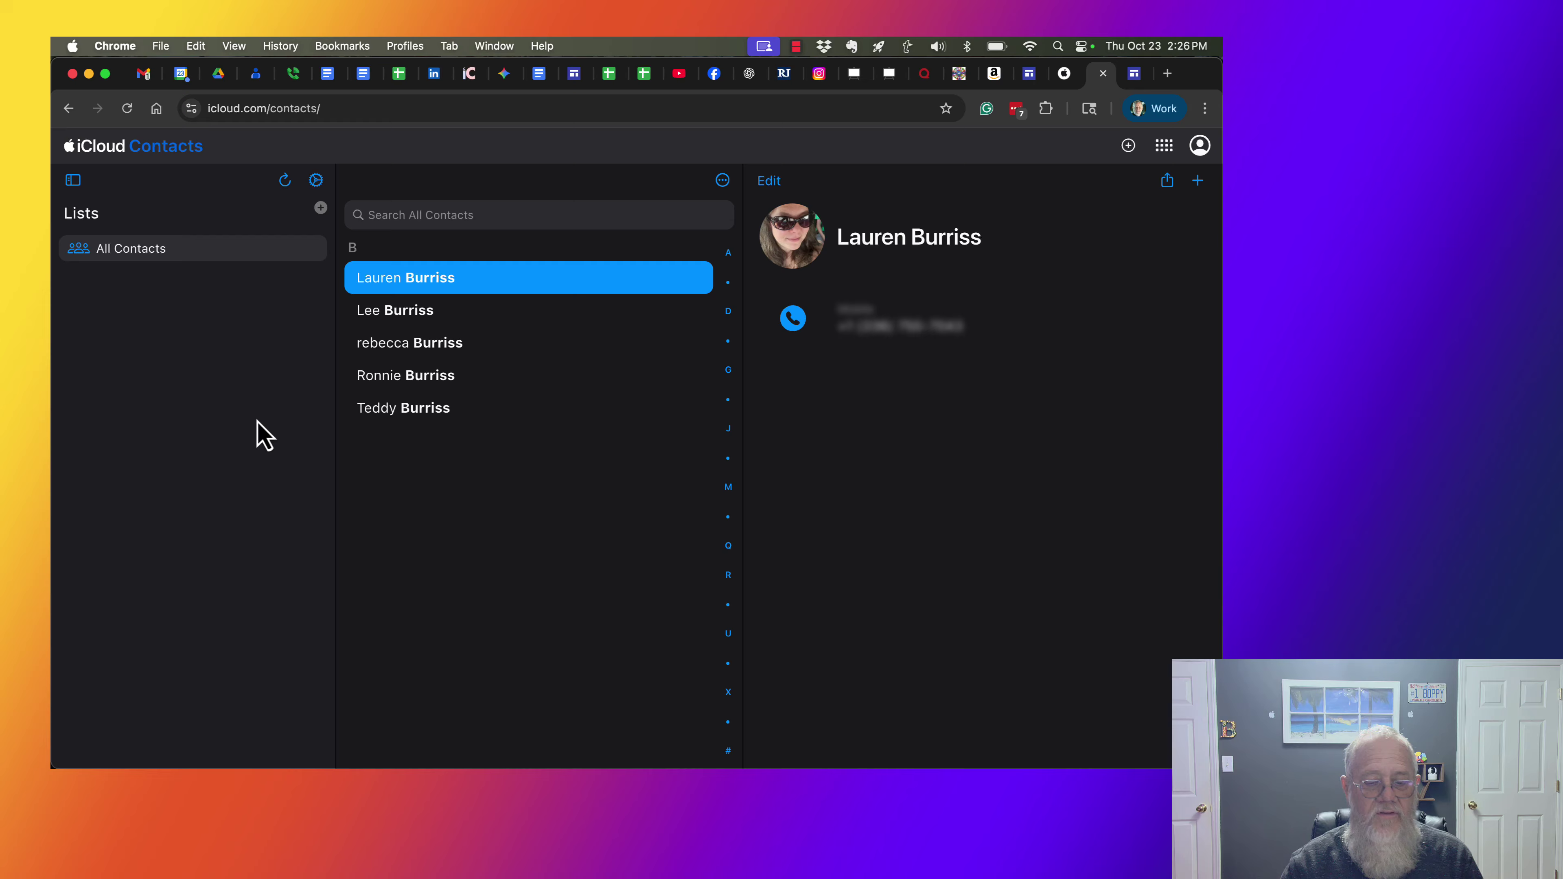
Step: Switch to System Settings and open the Apple Account's Sign-In & Security settings
{"action": "left_click", "coordinate": [72, 47]}
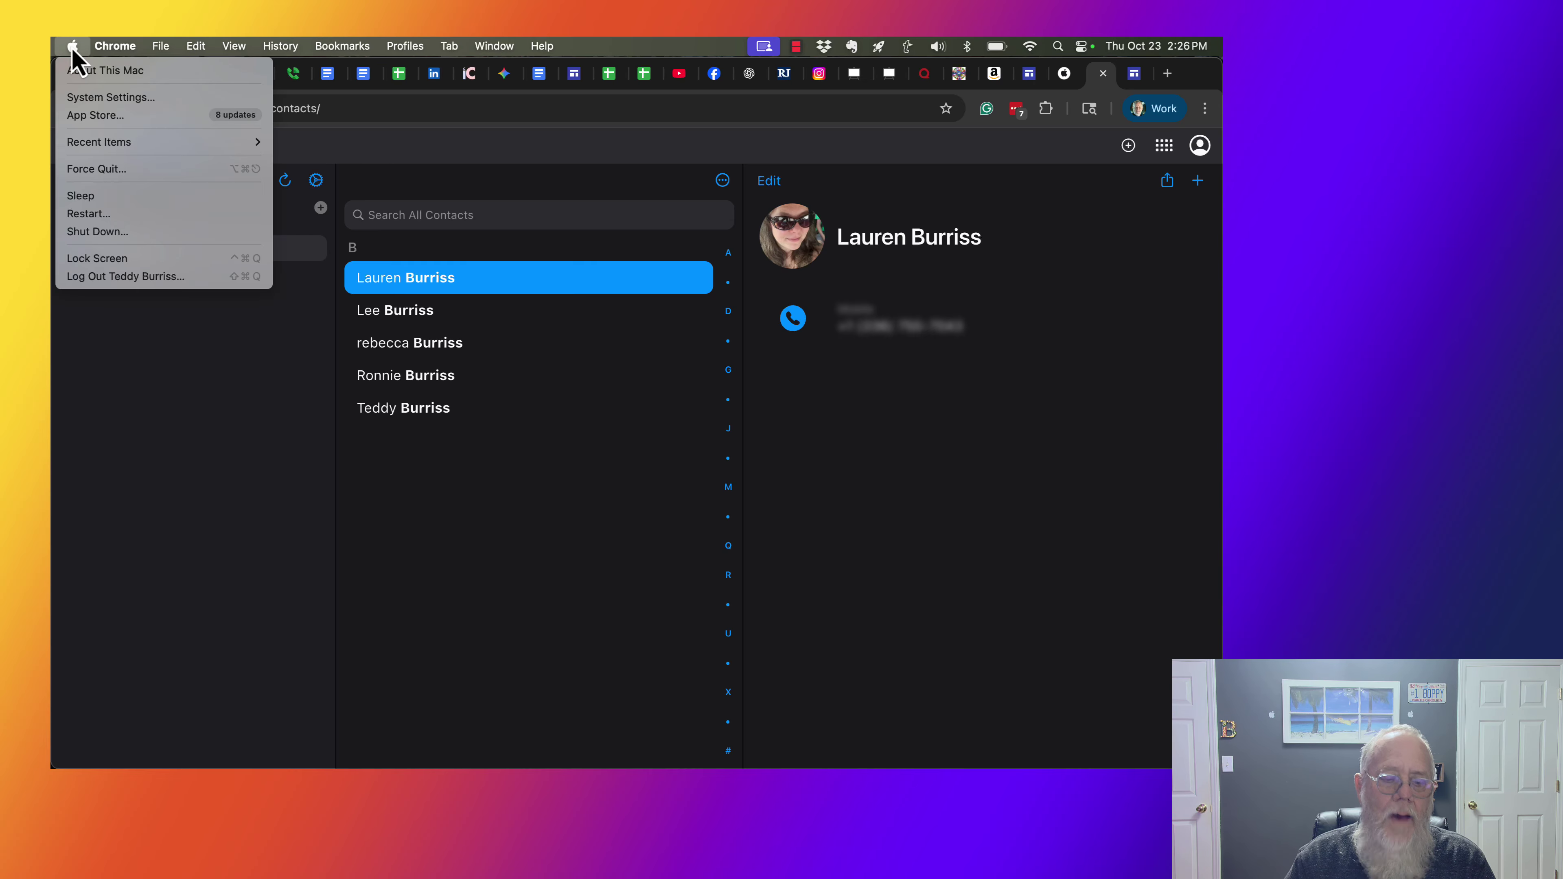
{"action": "left_click", "coordinate": [111, 98]}
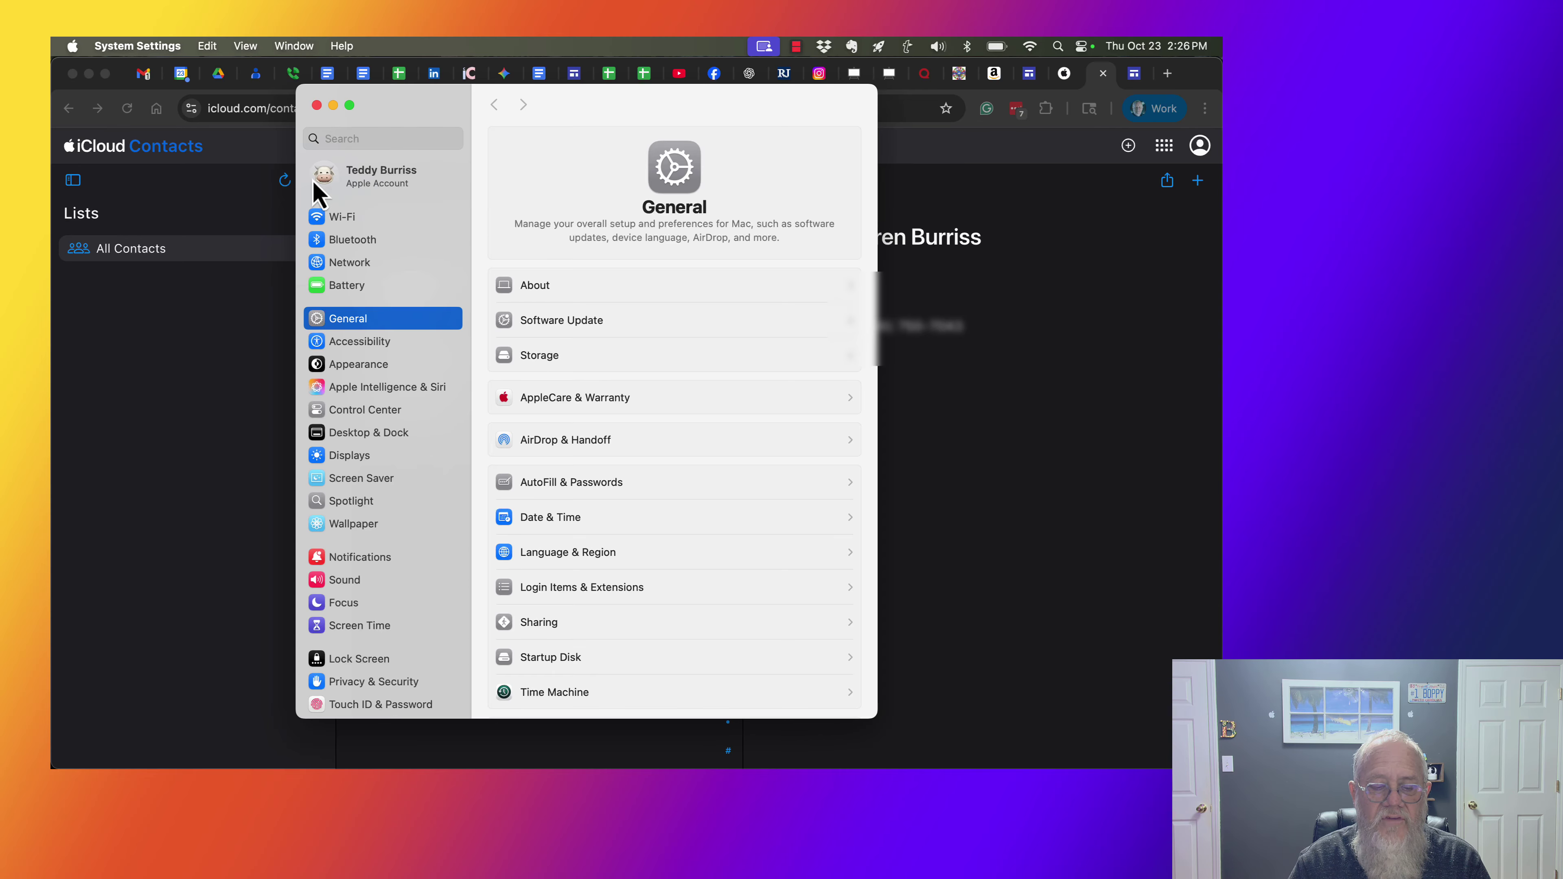
{"action": "left_click", "coordinate": [370, 176]}
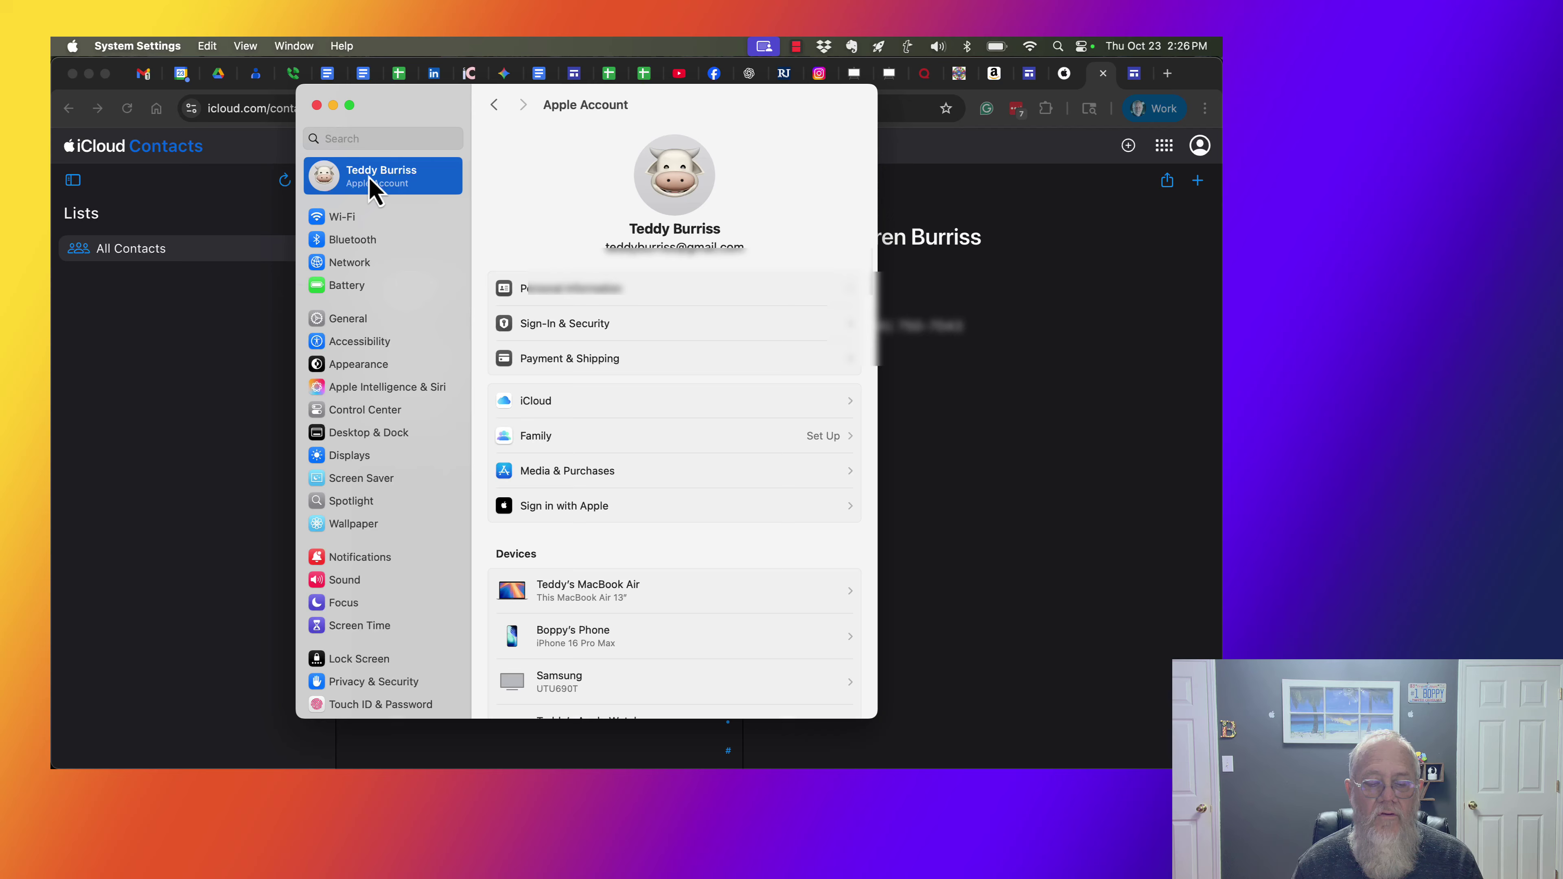
{"action": "left_click", "coordinate": [540, 333]}
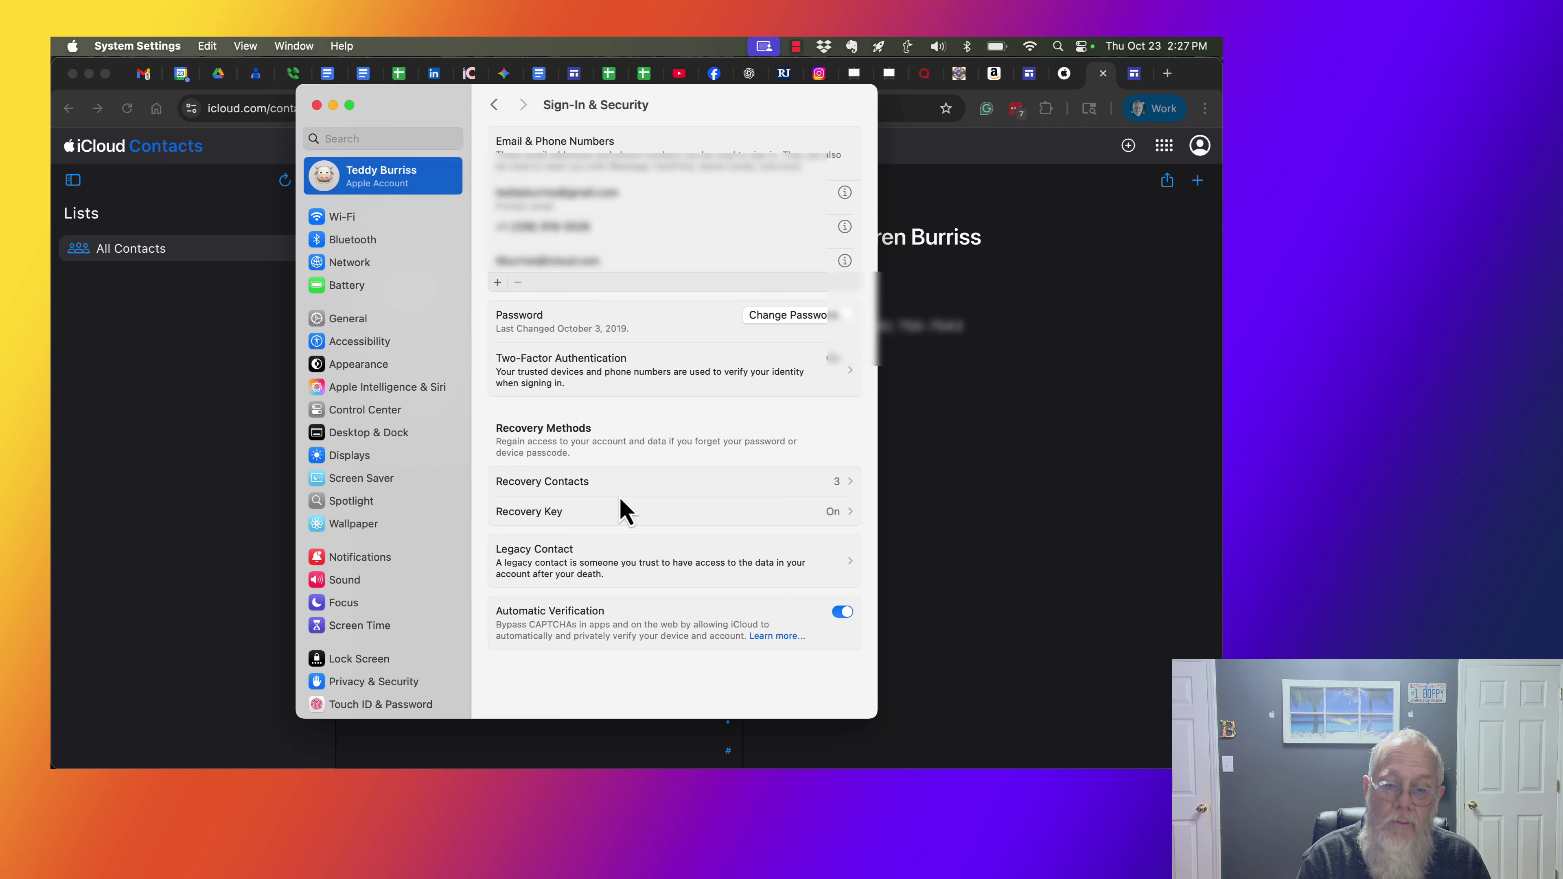
Step: Examine the account's recovery contacts and the people available for adding another, leaving the setup without adding anyone
{"action": "left_click", "coordinate": [581, 487]}
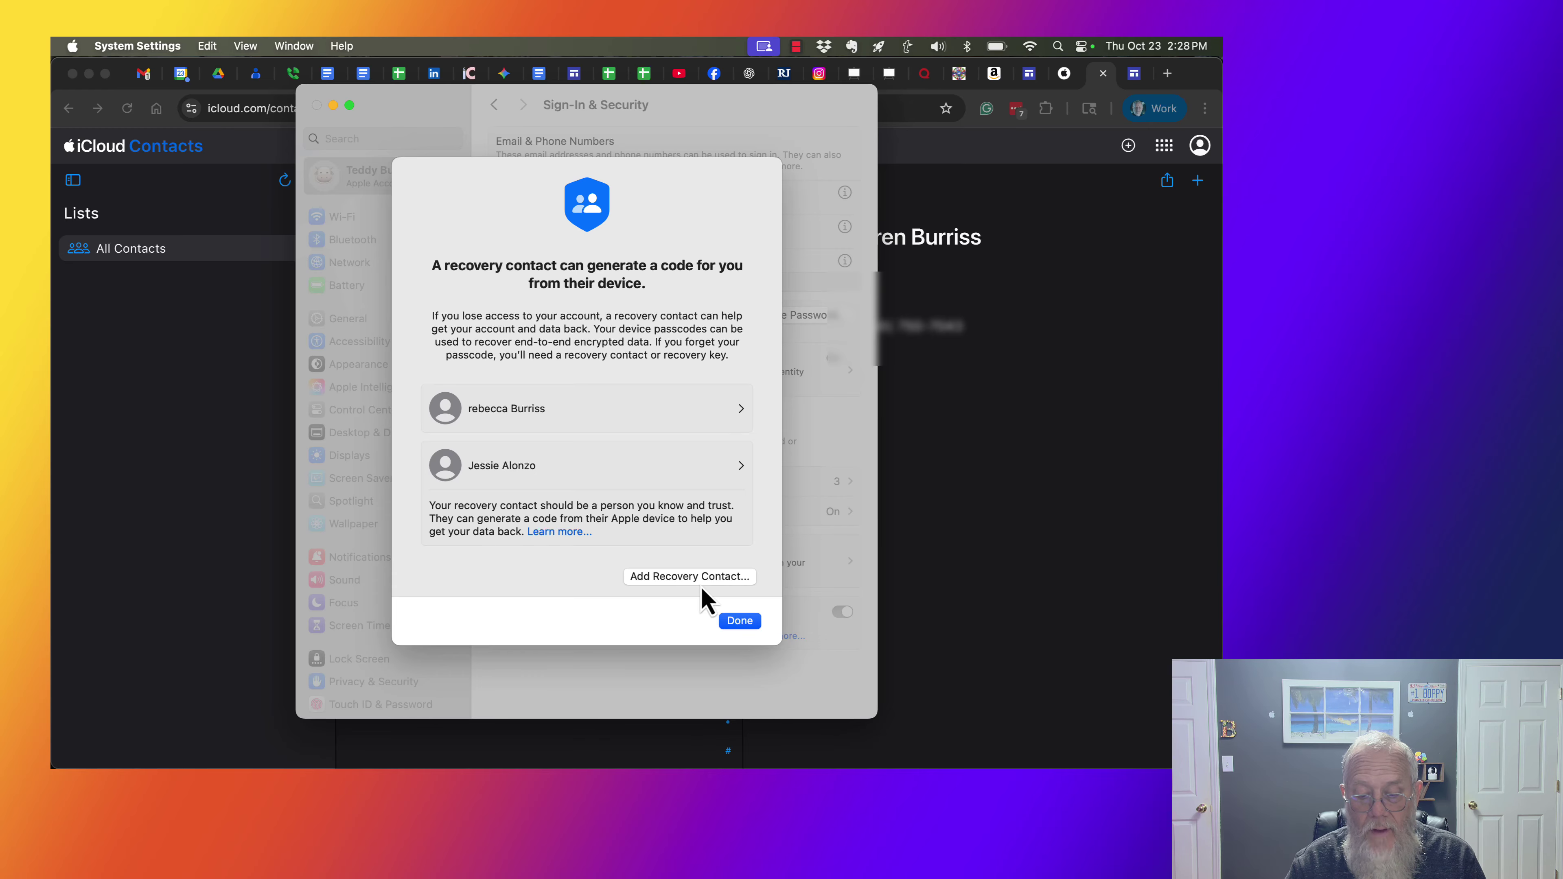
{"action": "left_click", "coordinate": [696, 578]}
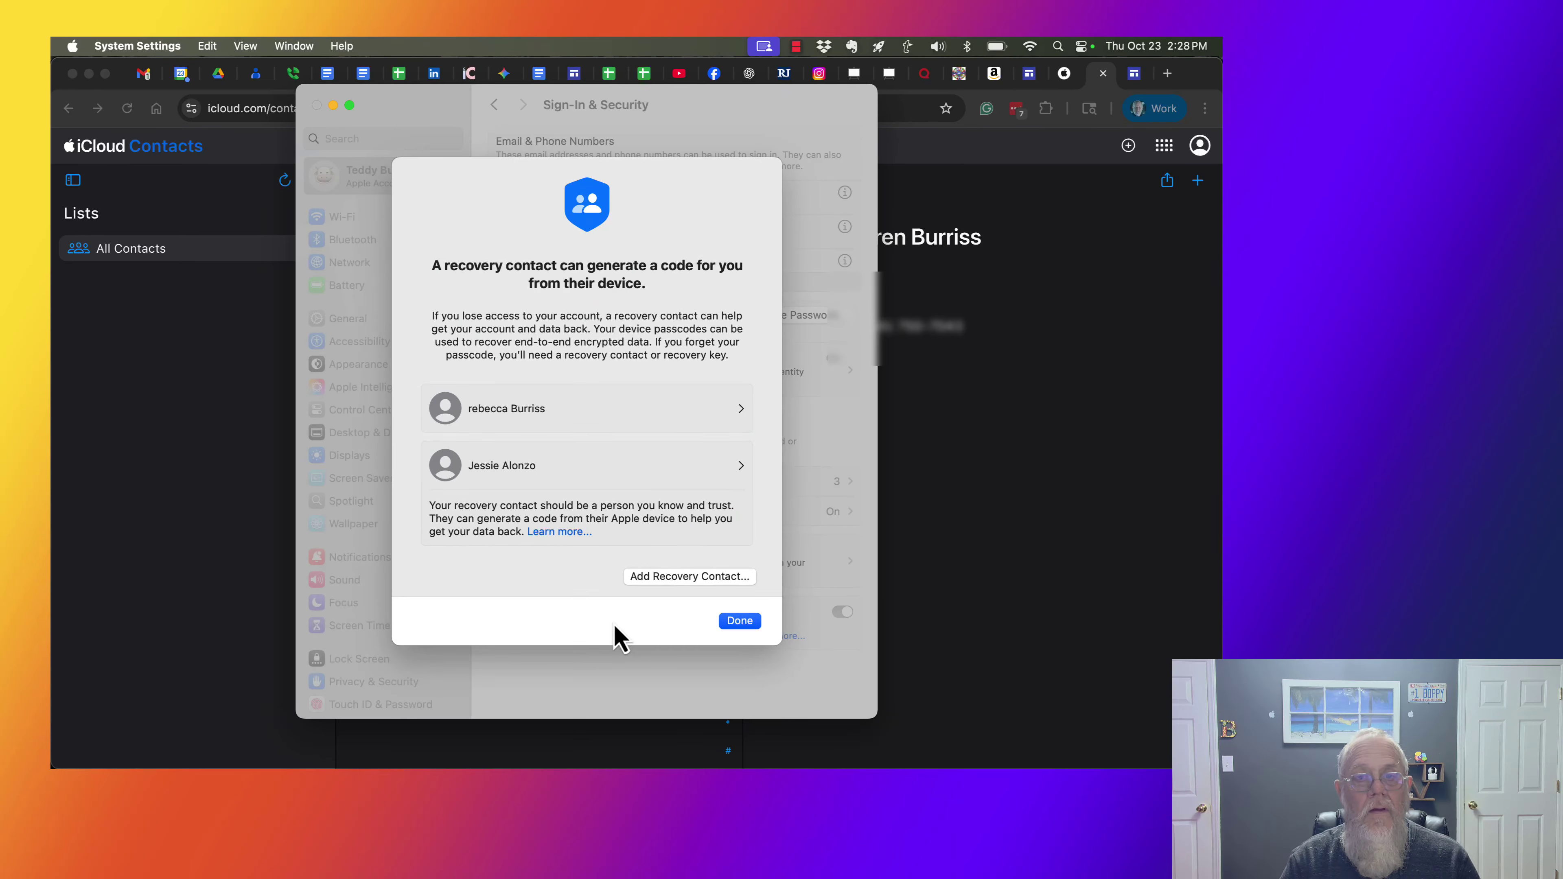
{"action": "left_click", "coordinate": [684, 579]}
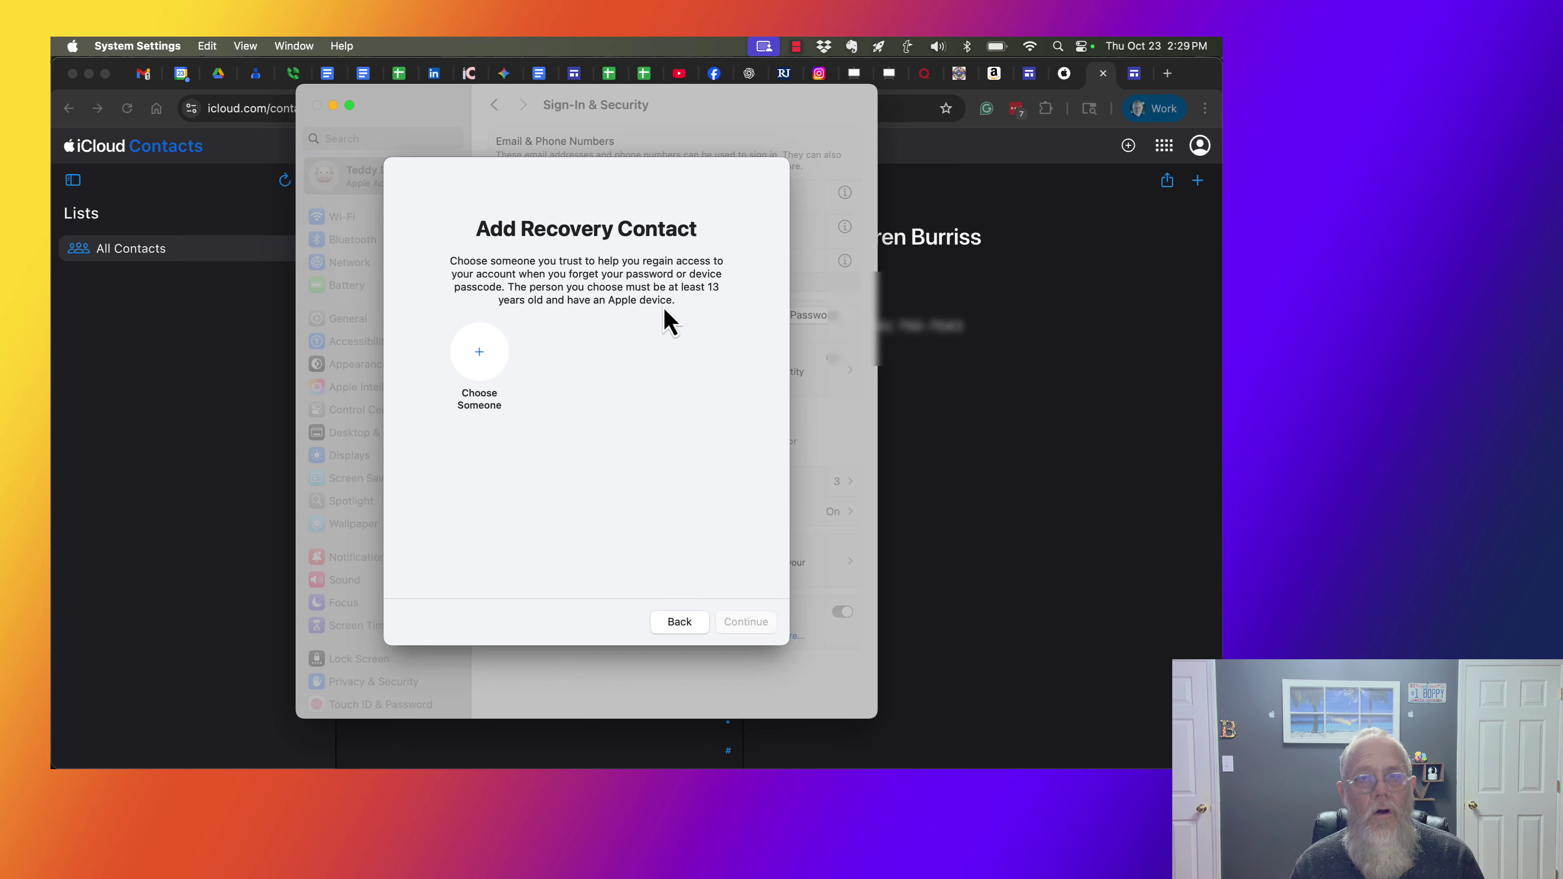
{"action": "left_click", "coordinate": [471, 370]}
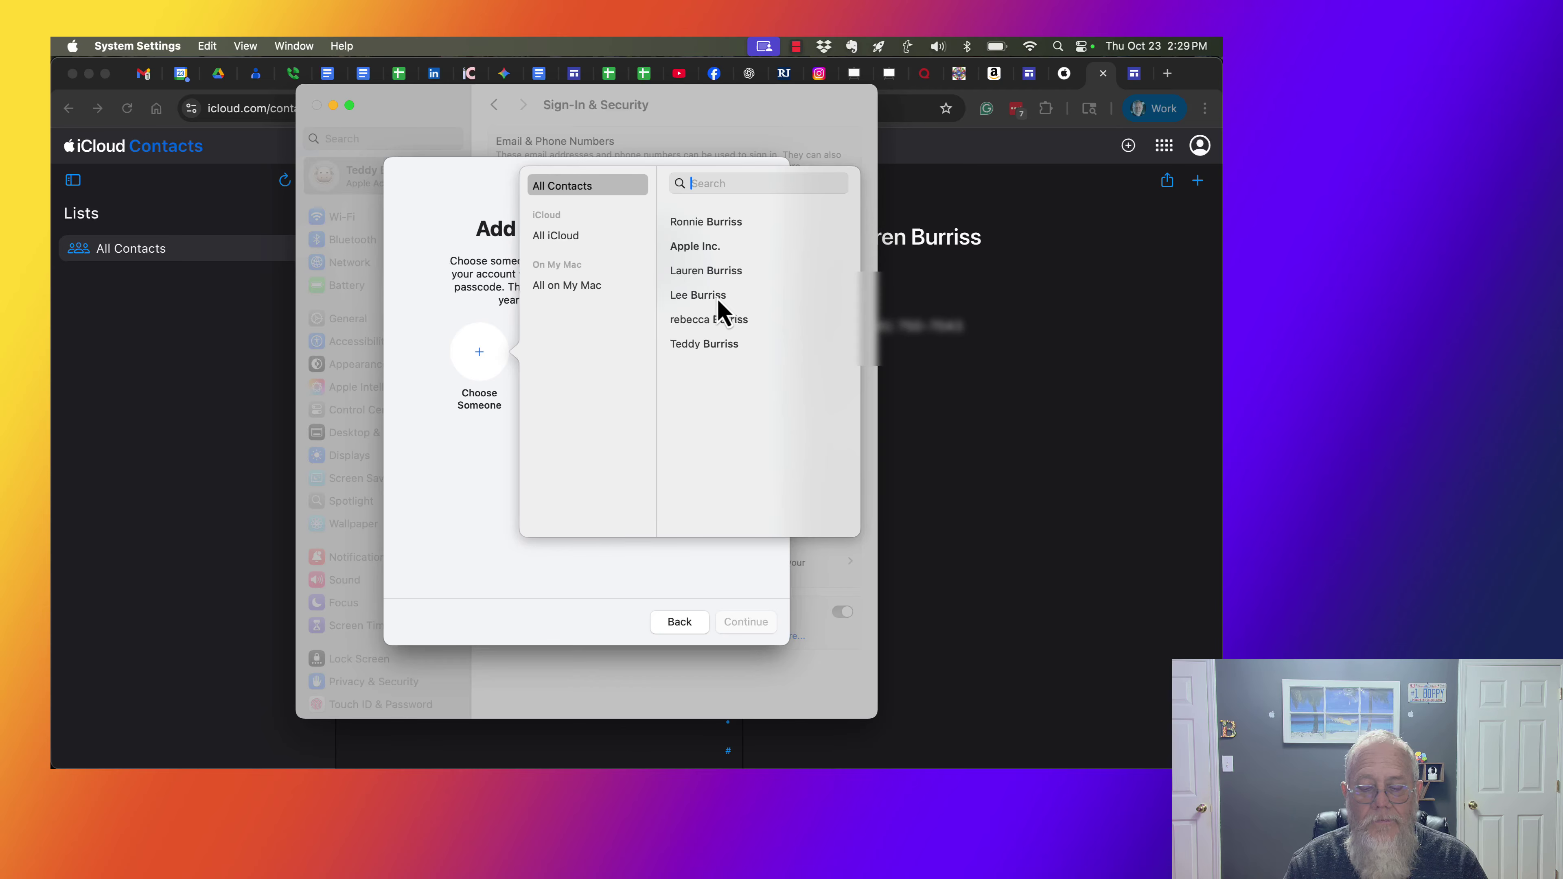
{"action": "mouse_move", "coordinate": [706, 346]}
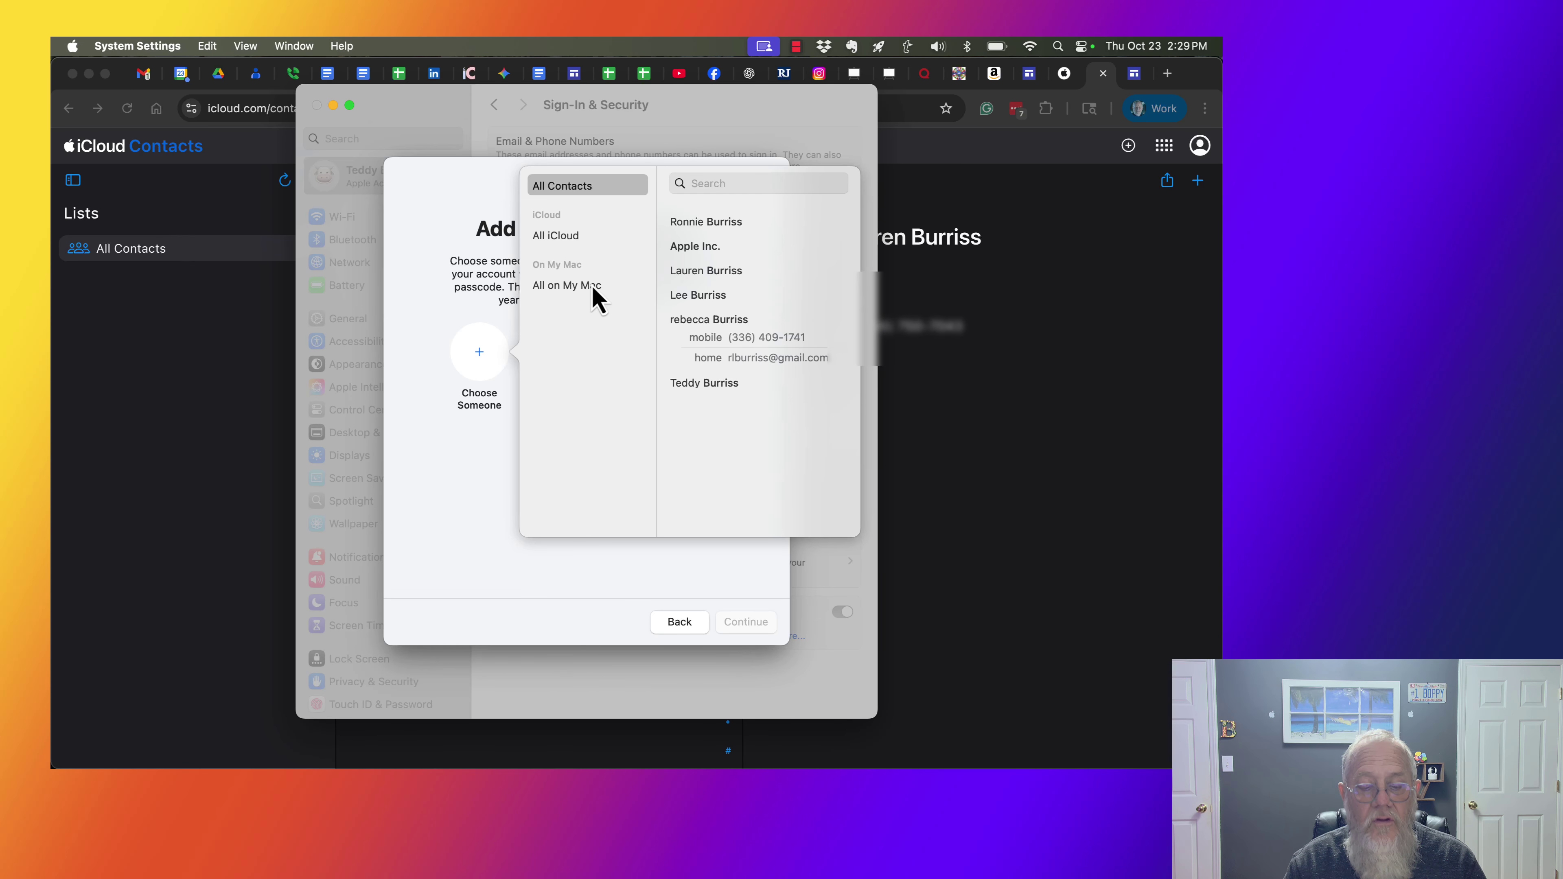
{"action": "left_click", "coordinate": [473, 490]}
{"action": "left_click", "coordinate": [688, 626]}
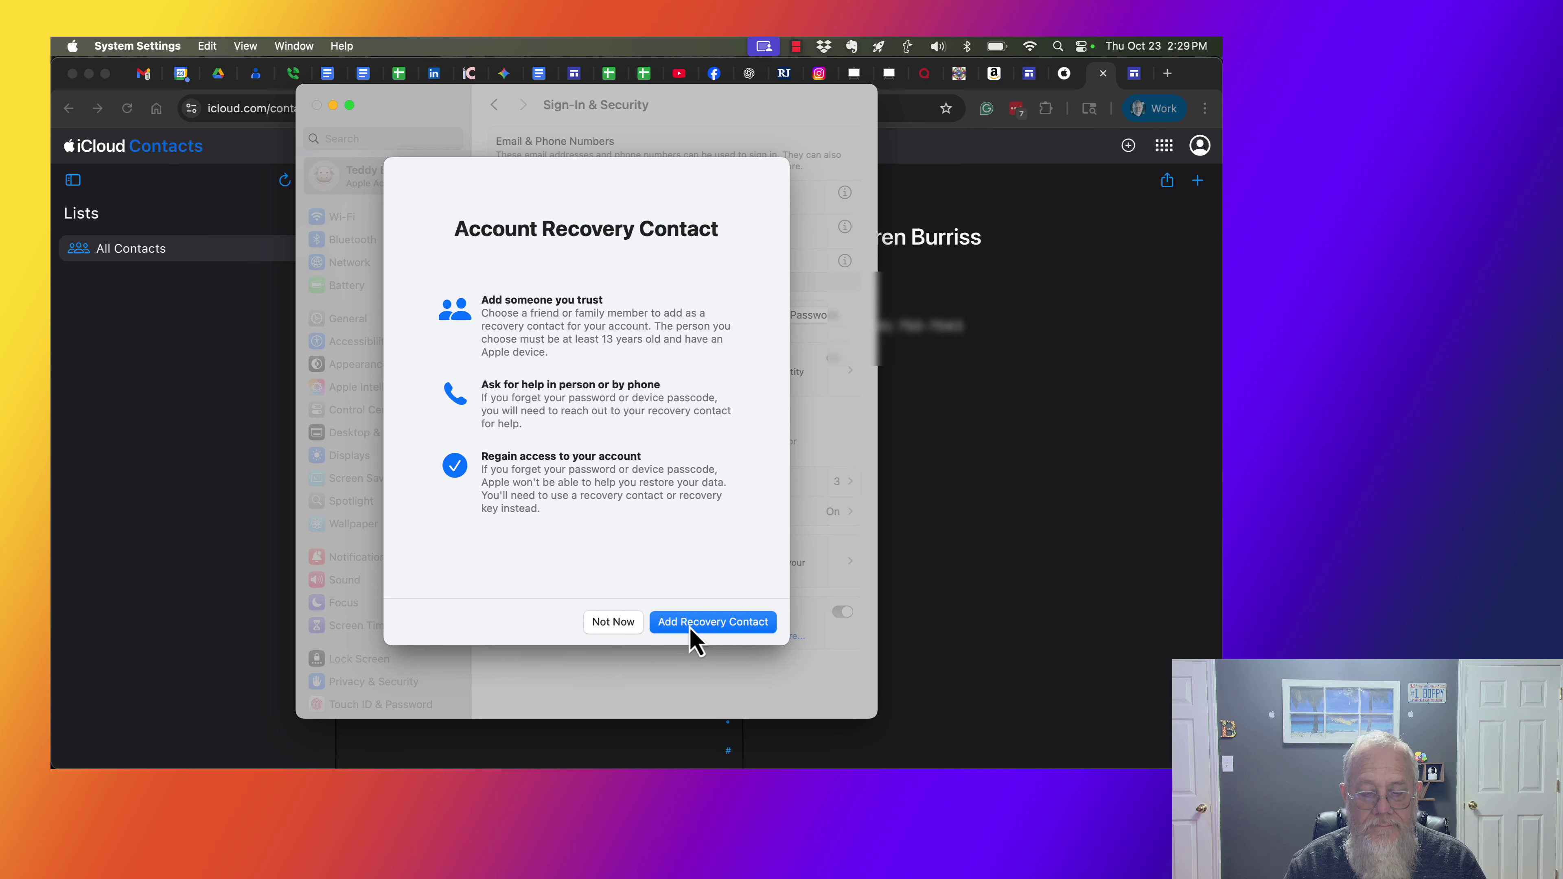
{"action": "left_click", "coordinate": [615, 622]}
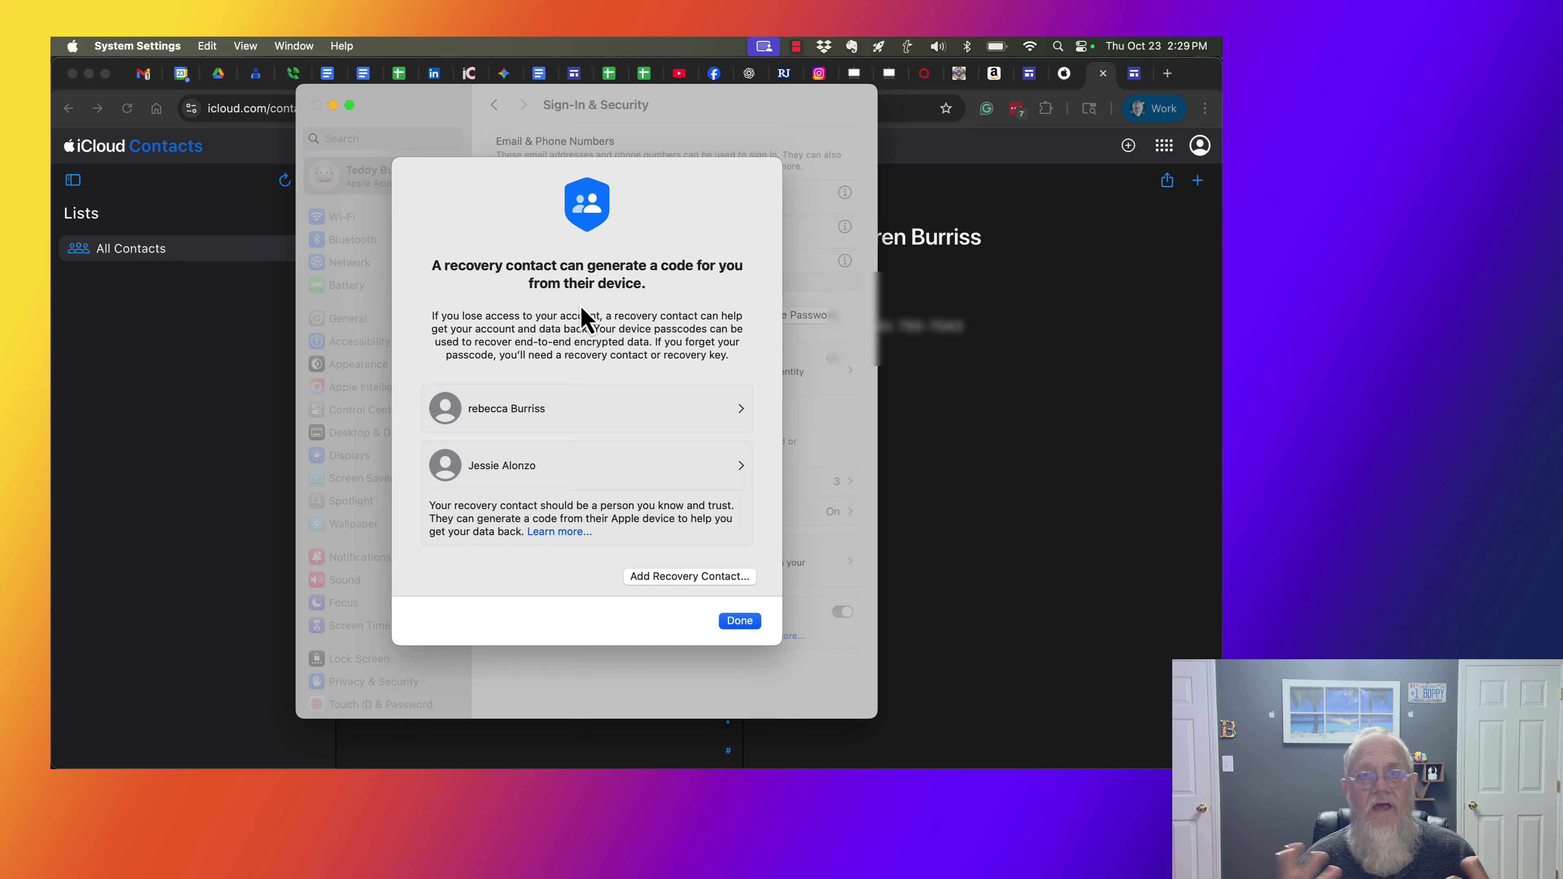
{"action": "left_click", "coordinate": [742, 622]}
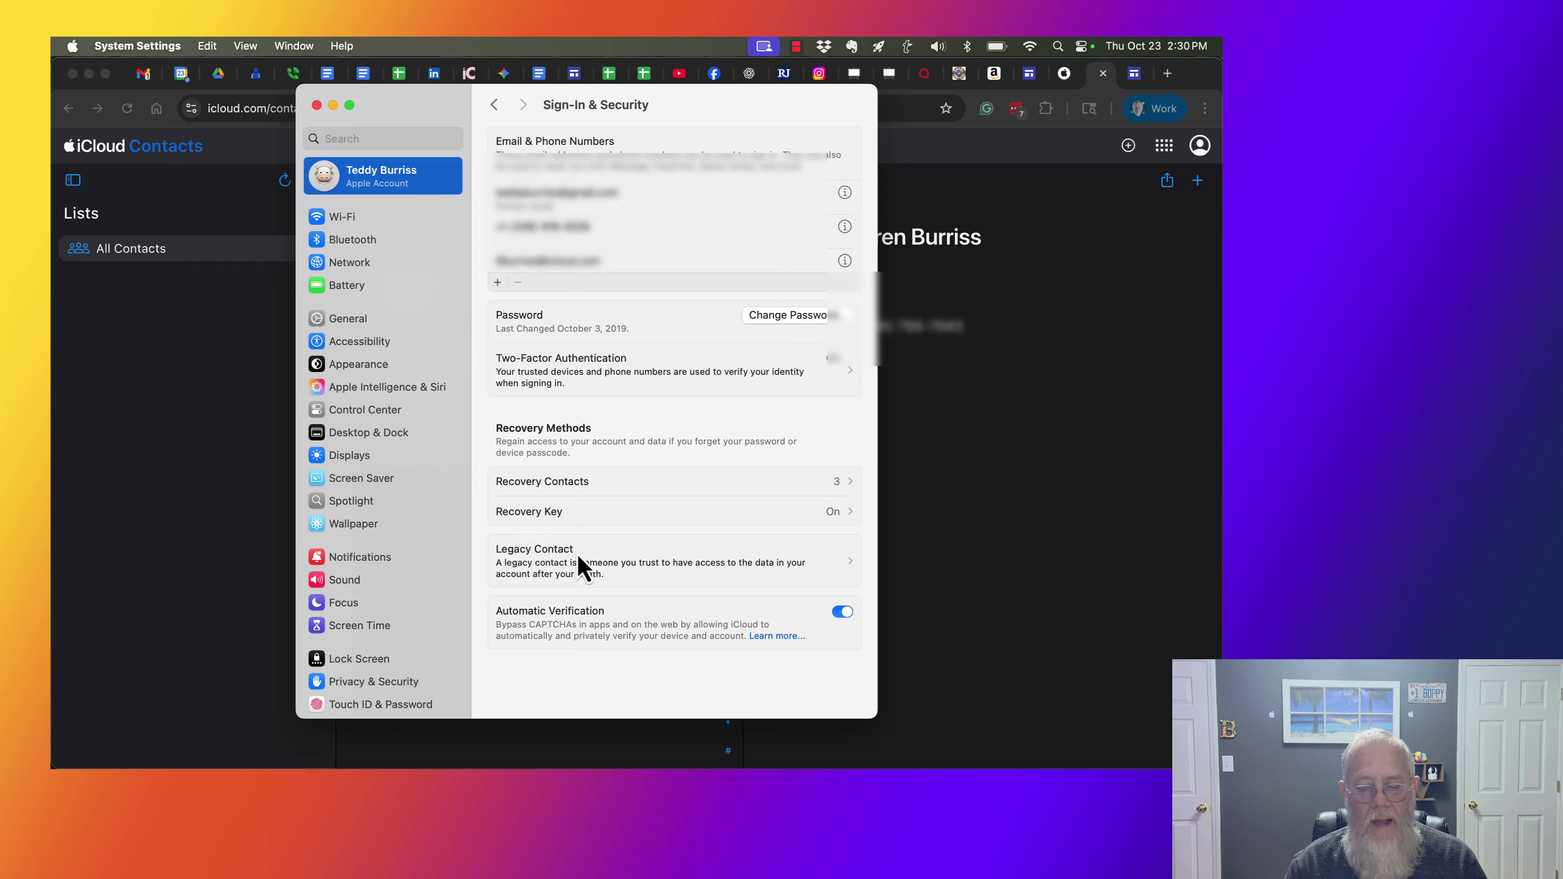
Step: Add a family member from the contacts list as a legacy contact and accept the digital legacy access terms
{"action": "left_click", "coordinate": [547, 571]}
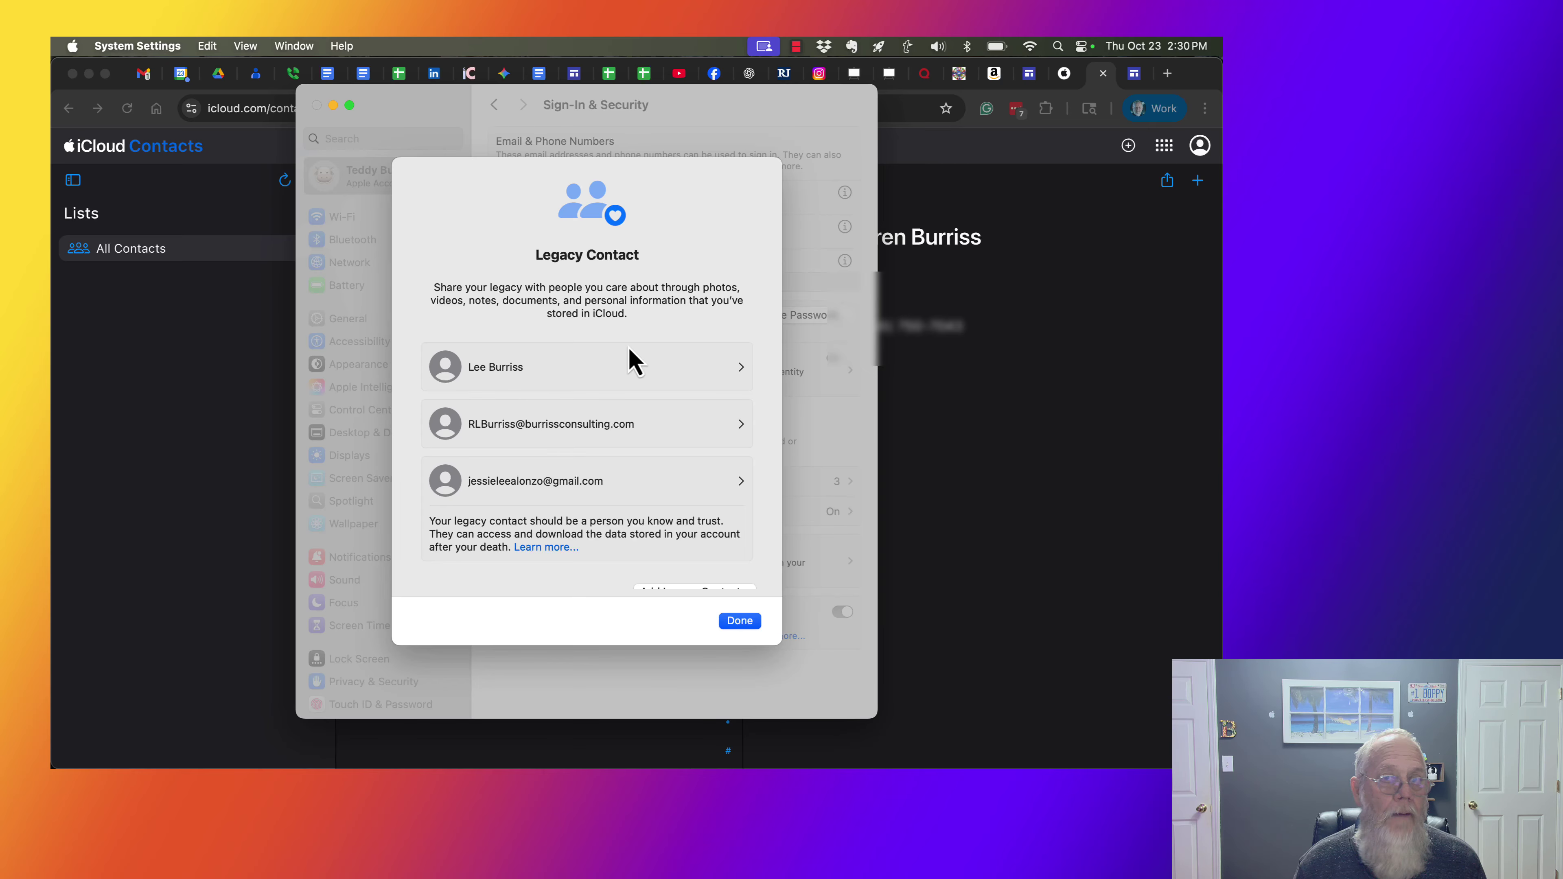
{"action": "scroll", "coordinate": [621, 475], "scroll_direction": "down", "scroll_amount": 3}
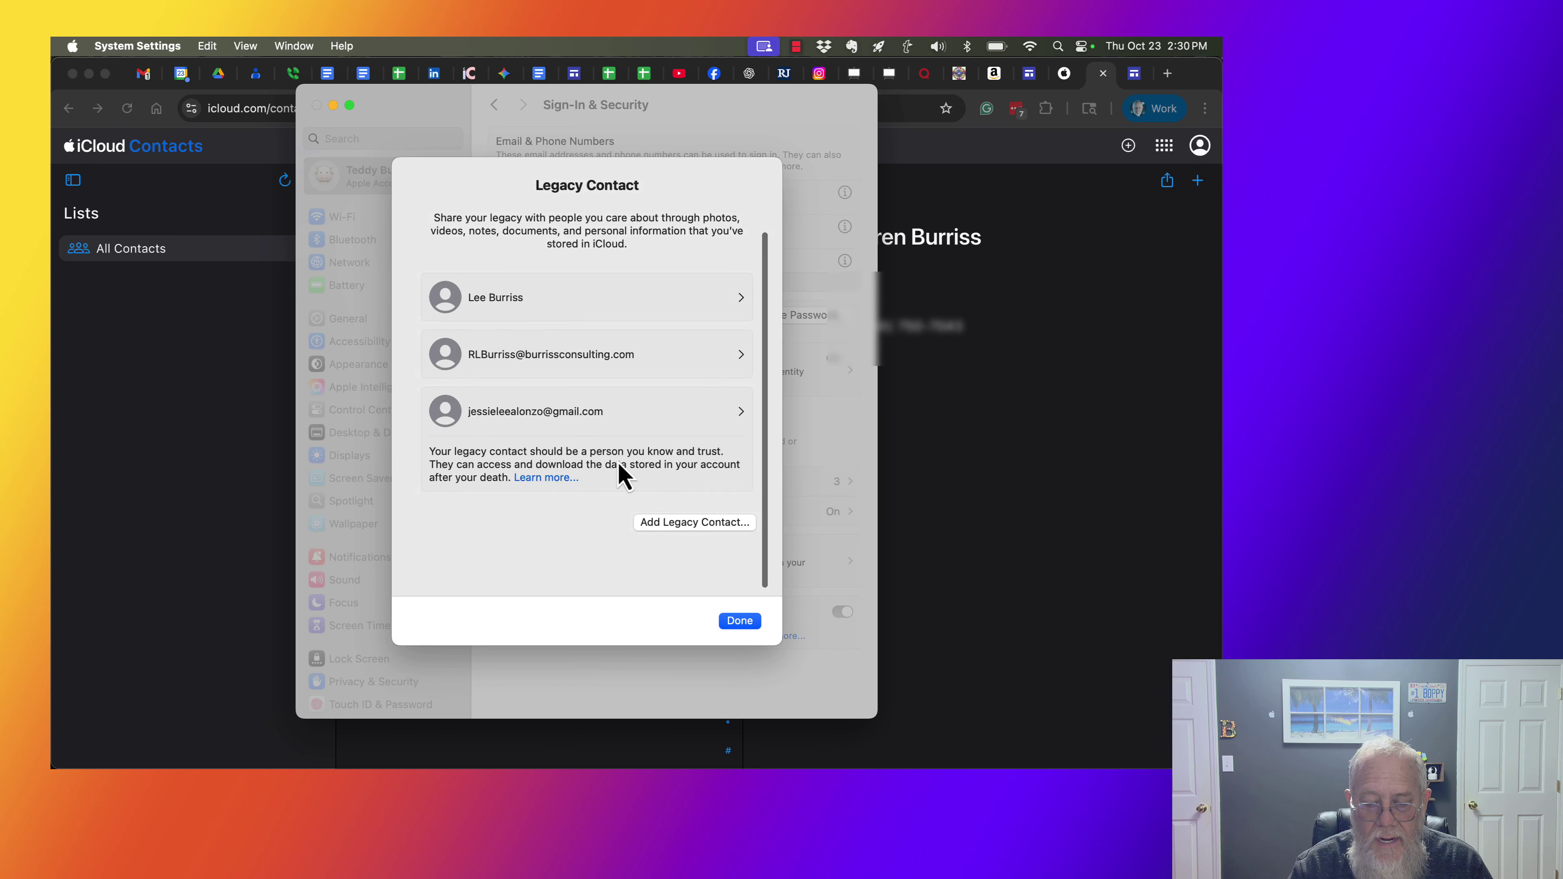
{"action": "left_click", "coordinate": [690, 535]}
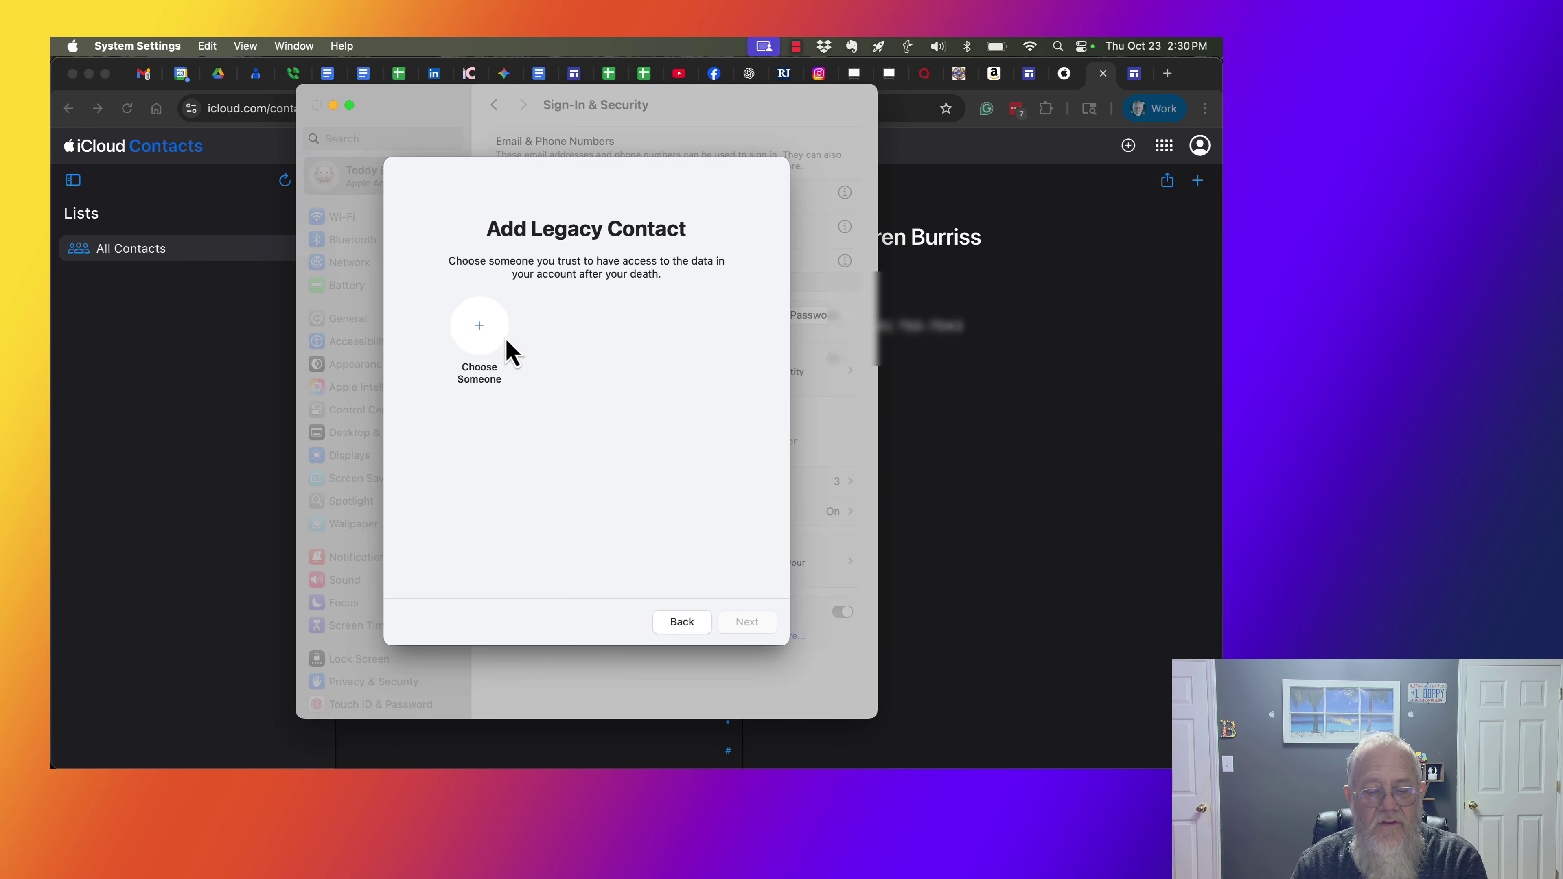
{"action": "left_click", "coordinate": [479, 346]}
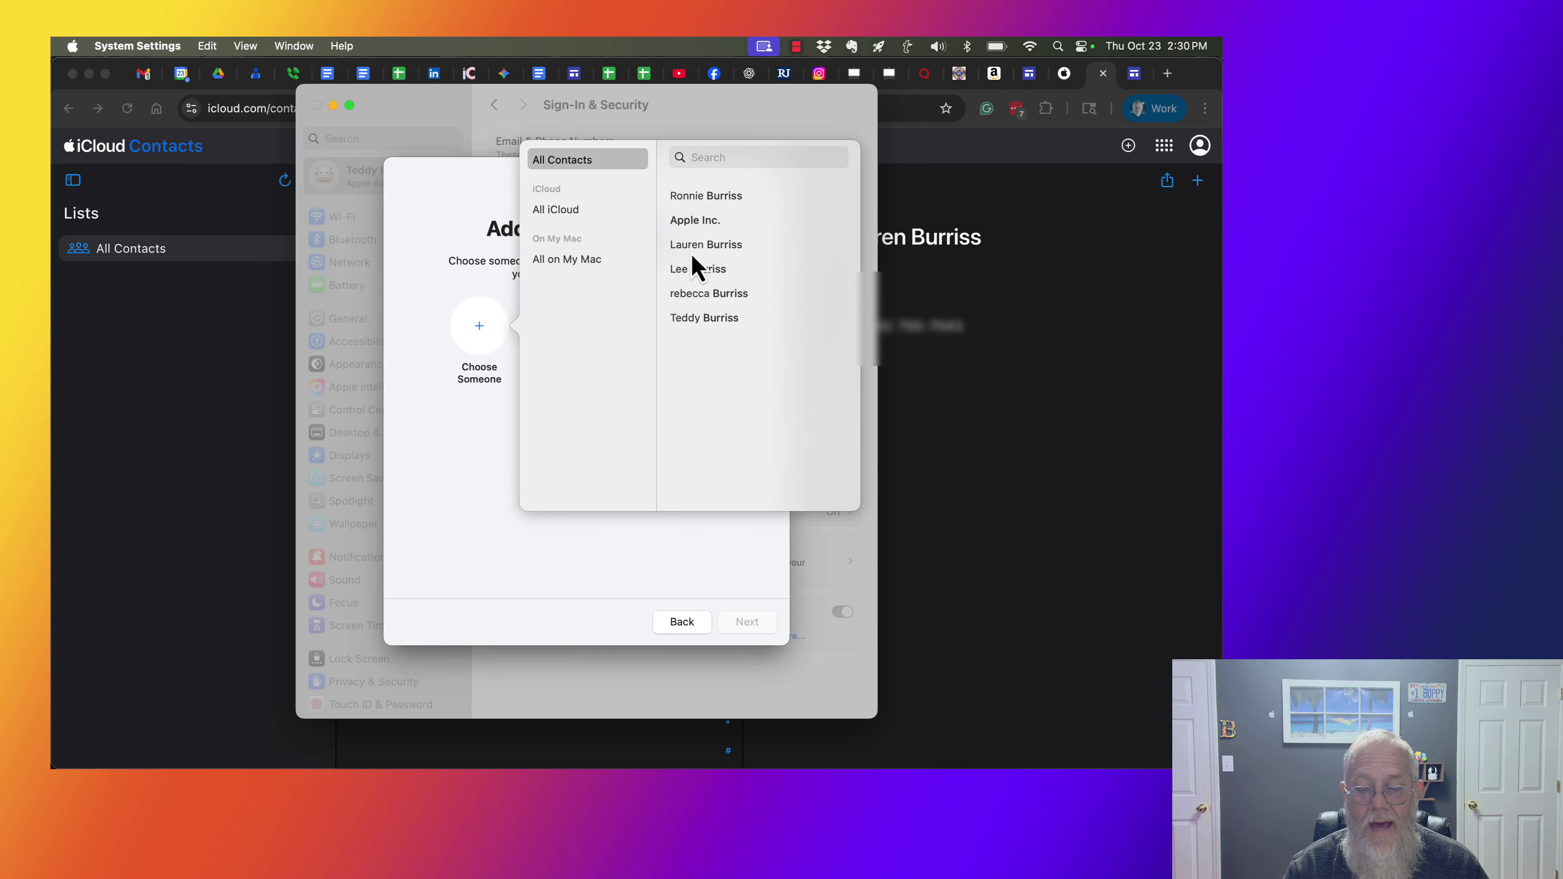
{"action": "left_click", "coordinate": [718, 276]}
{"action": "left_click", "coordinate": [734, 288]}
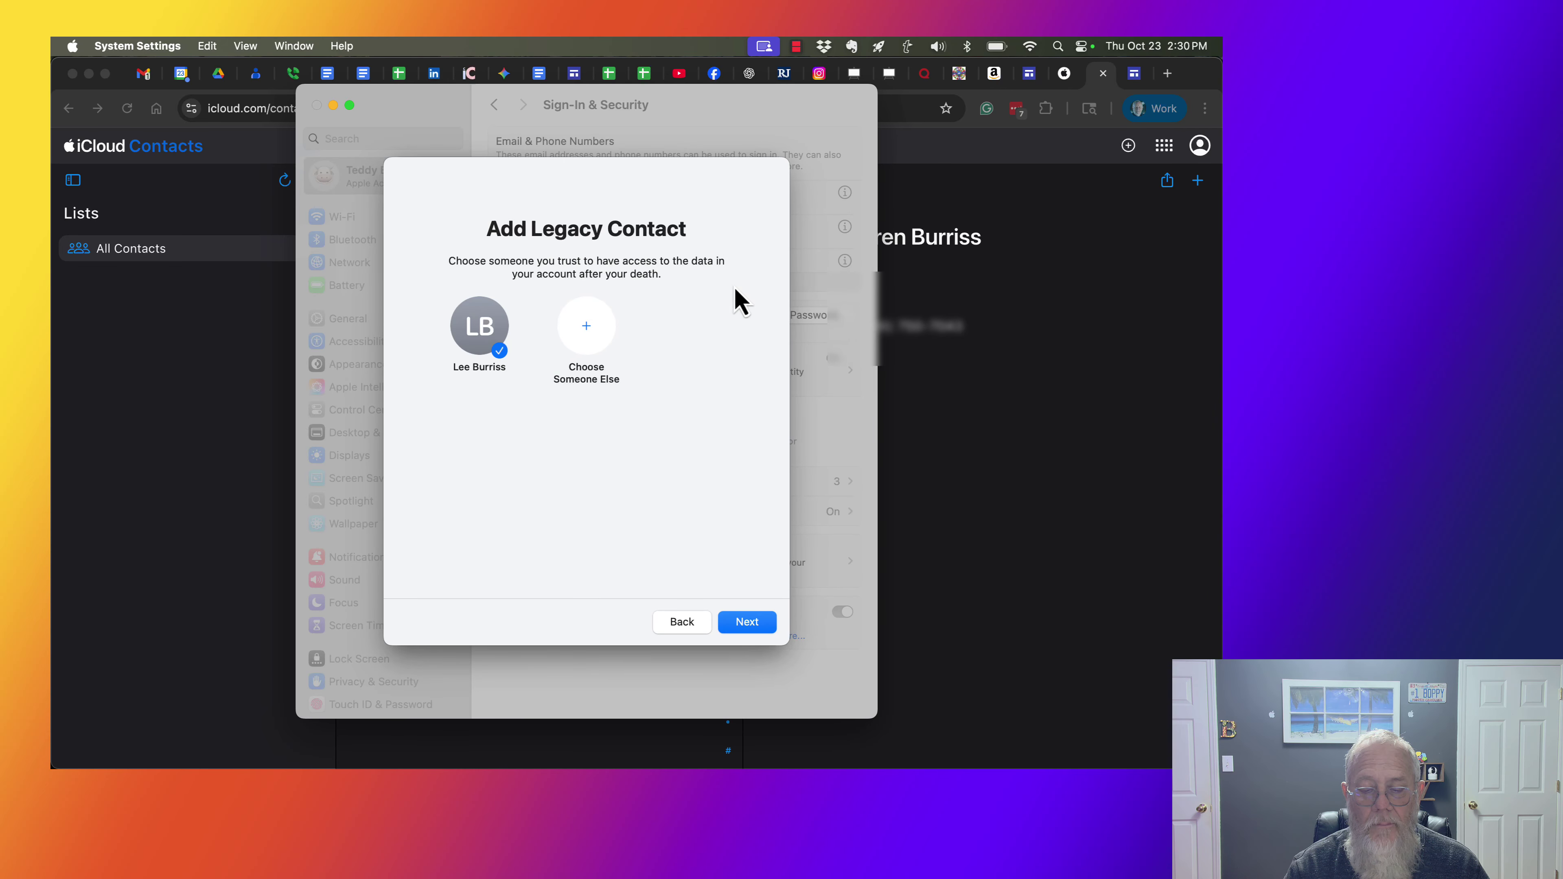
{"action": "left_click", "coordinate": [746, 627]}
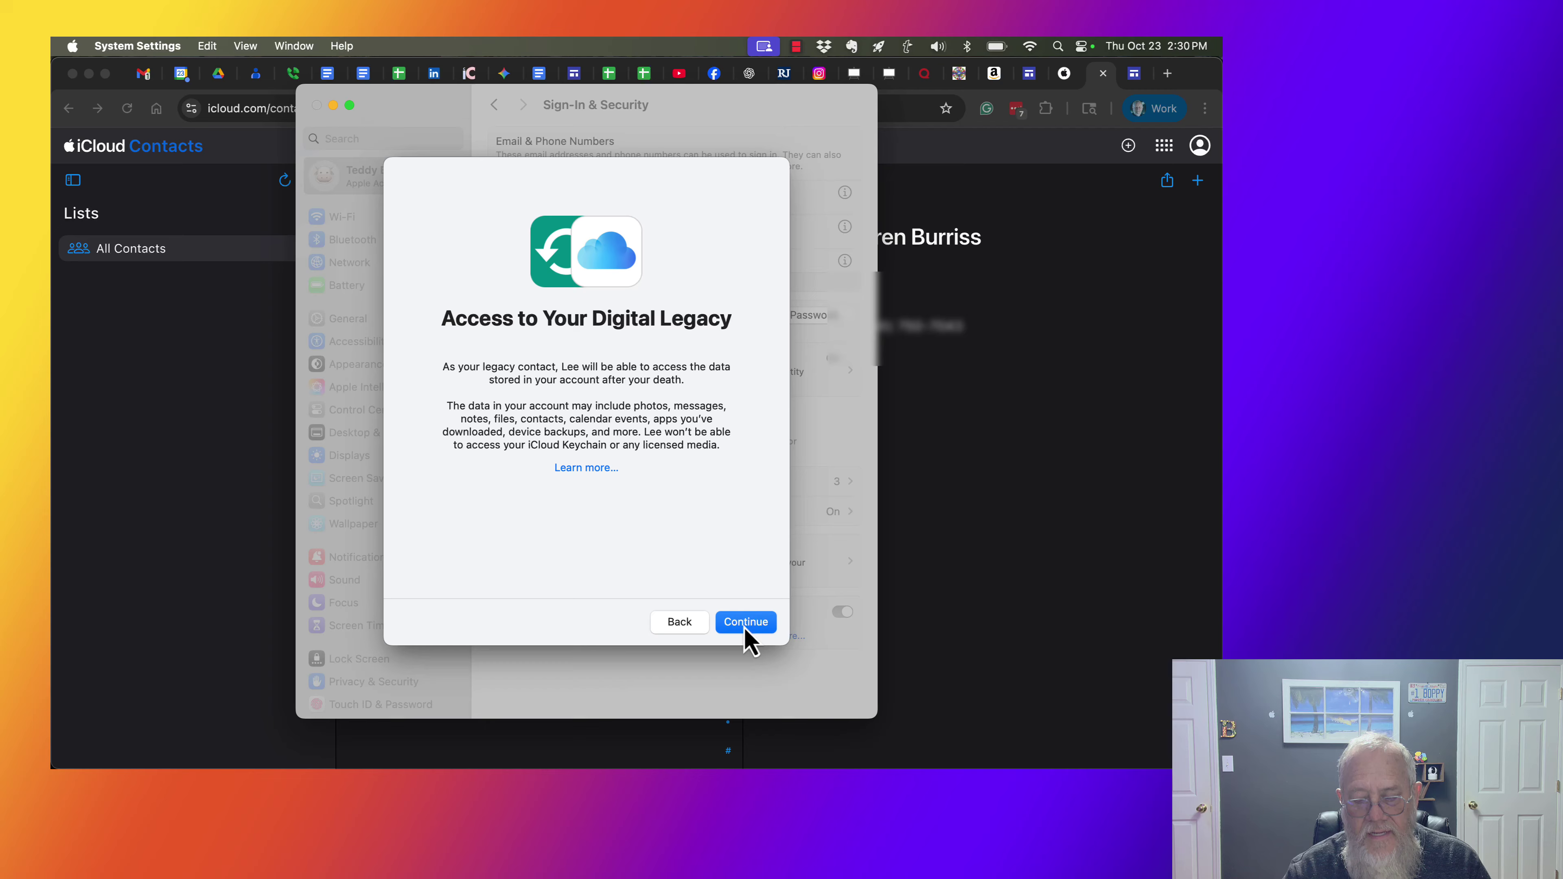
{"action": "left_click", "coordinate": [744, 627]}
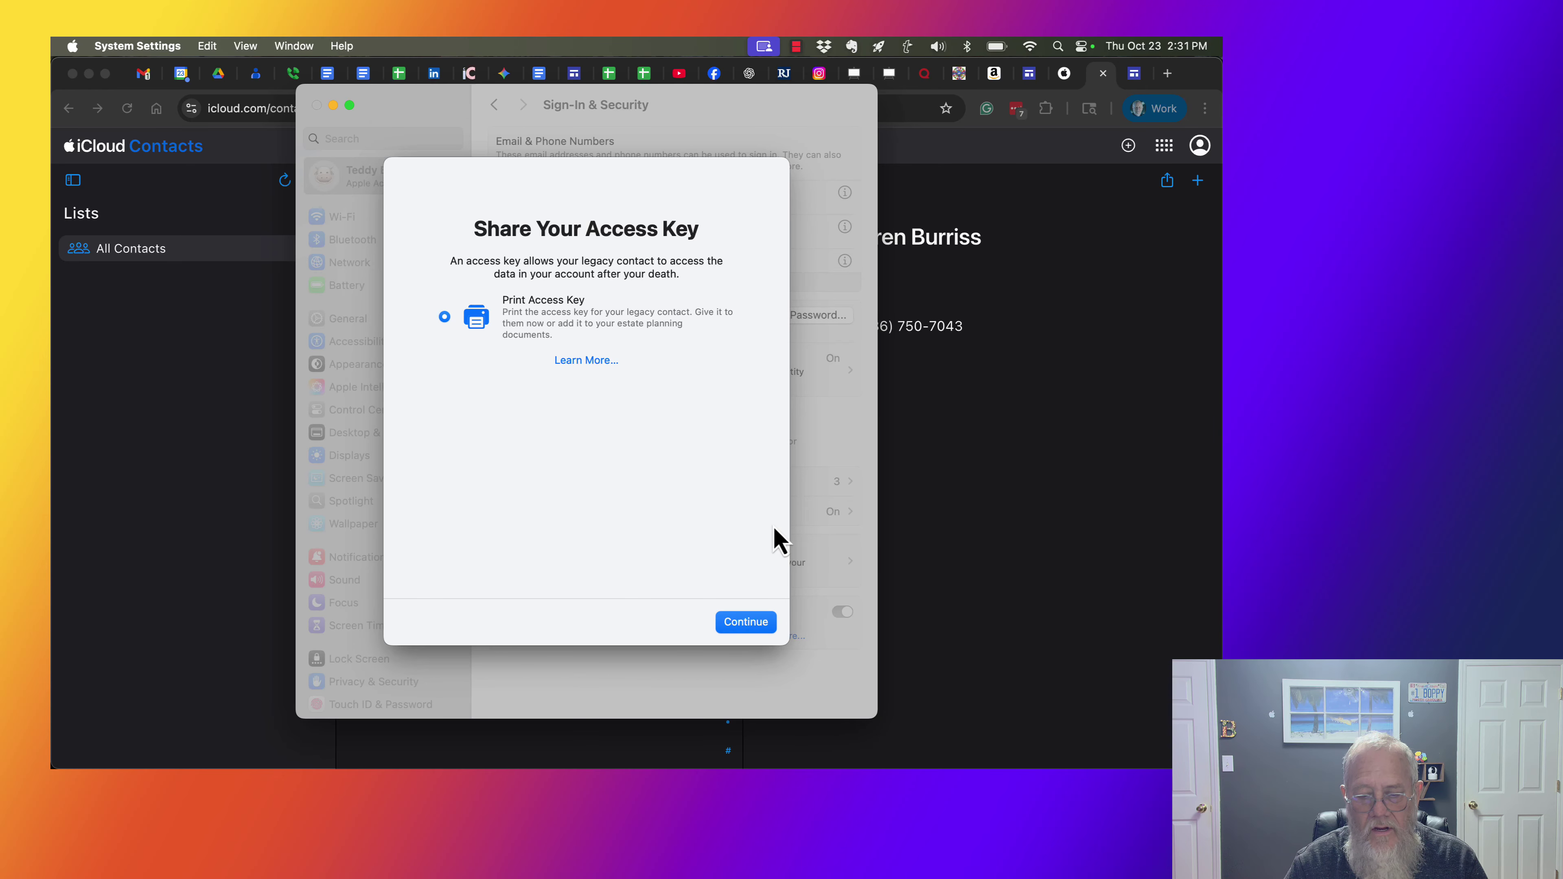
Step: Save the legacy contact's printable access key as a PDF on the Desktop and finish the legacy contact setup
{"action": "left_click", "coordinate": [749, 628]}
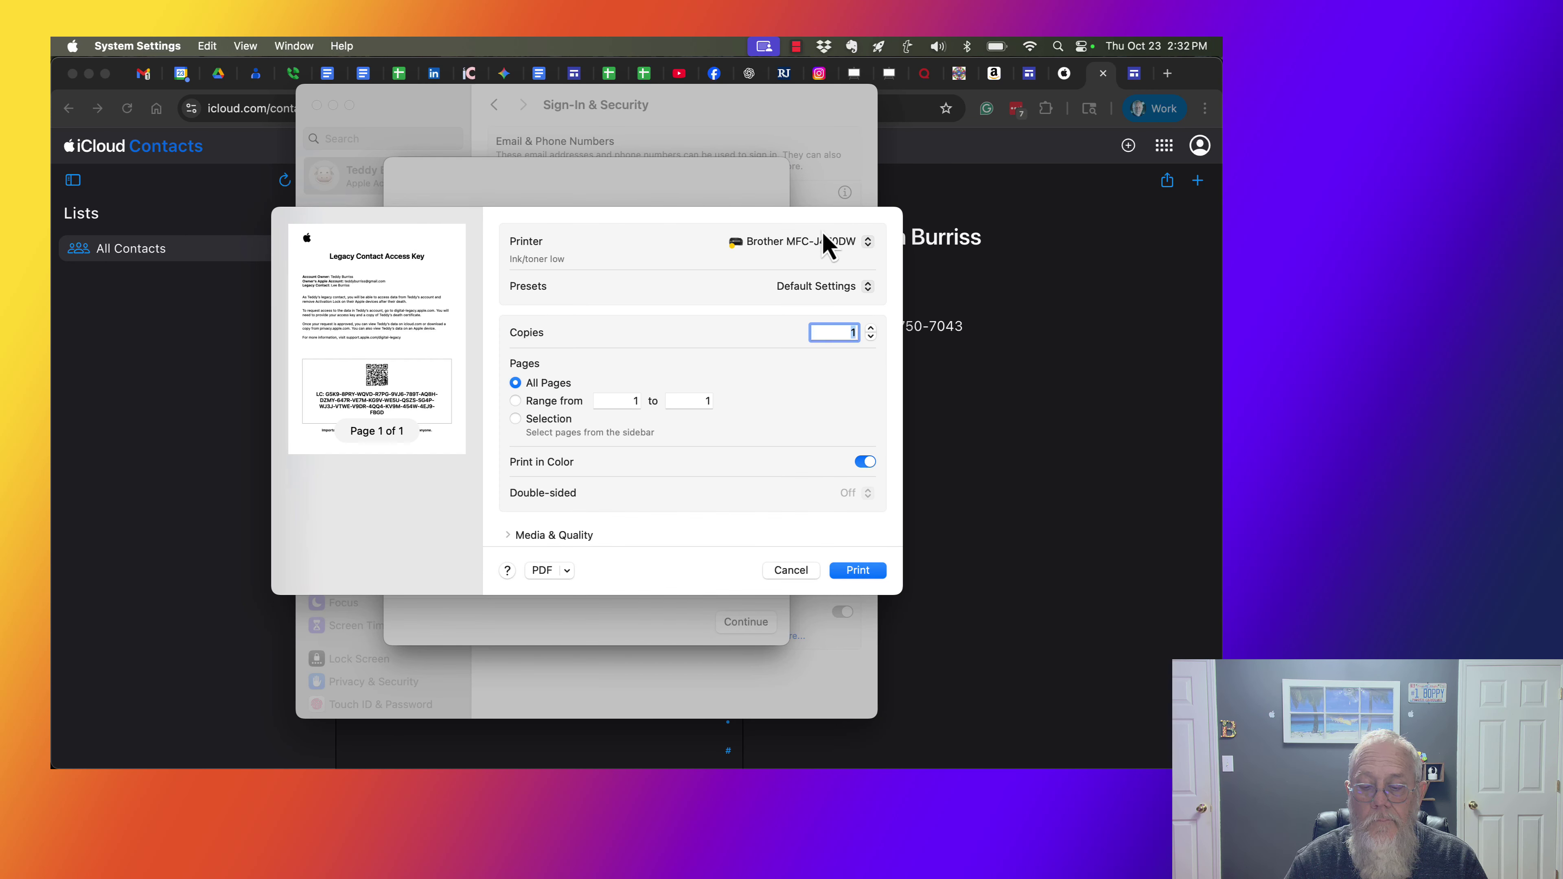
{"action": "left_click", "coordinate": [801, 243]}
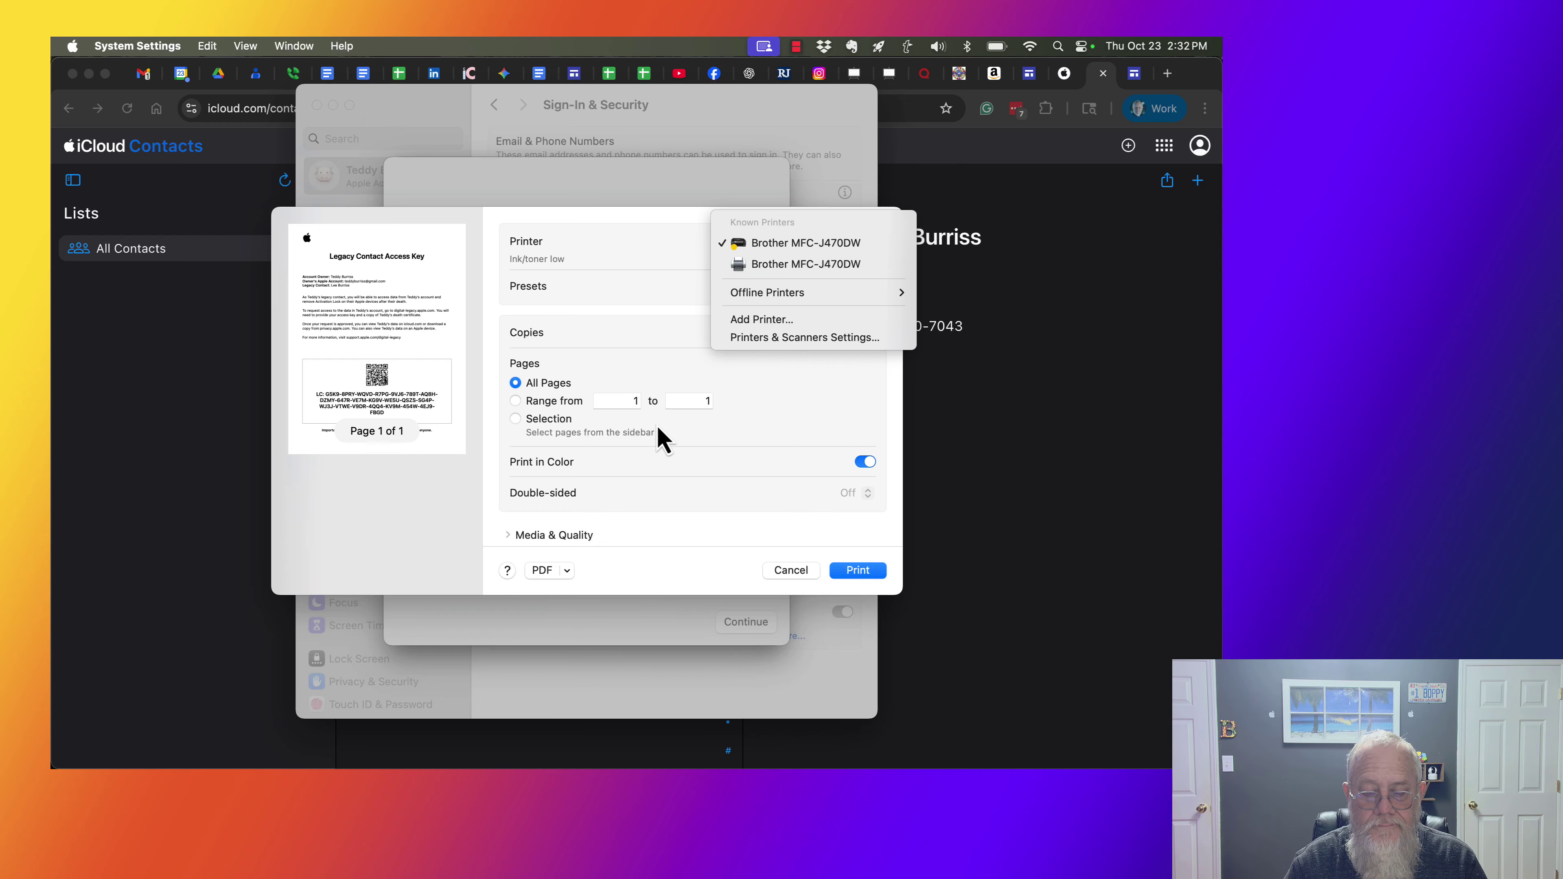
{"action": "left_click", "coordinate": [532, 582]}
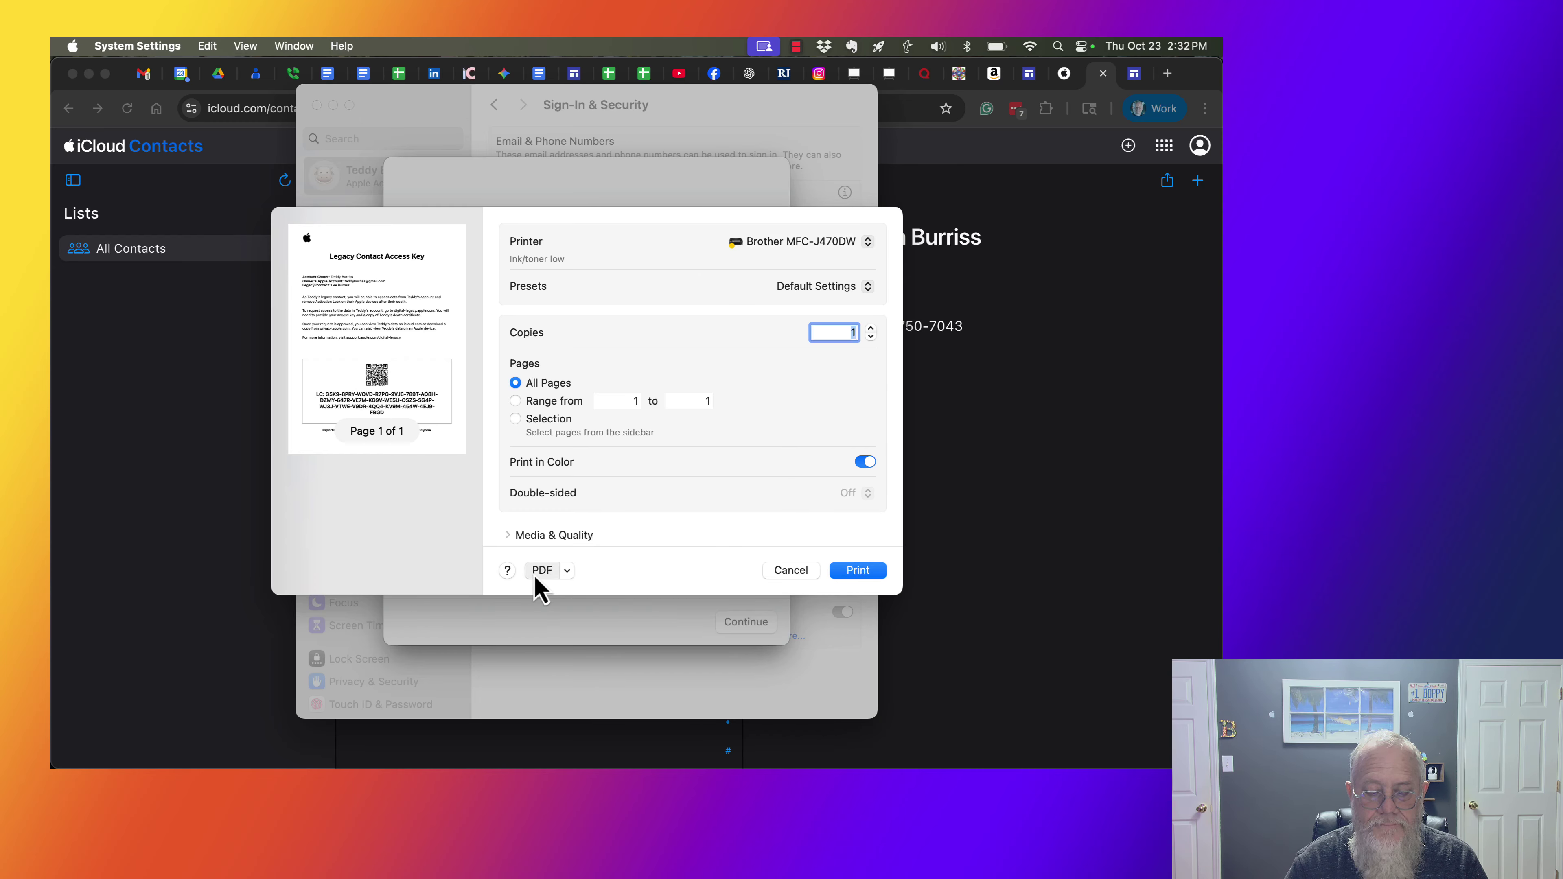
{"action": "left_click", "coordinate": [541, 570]}
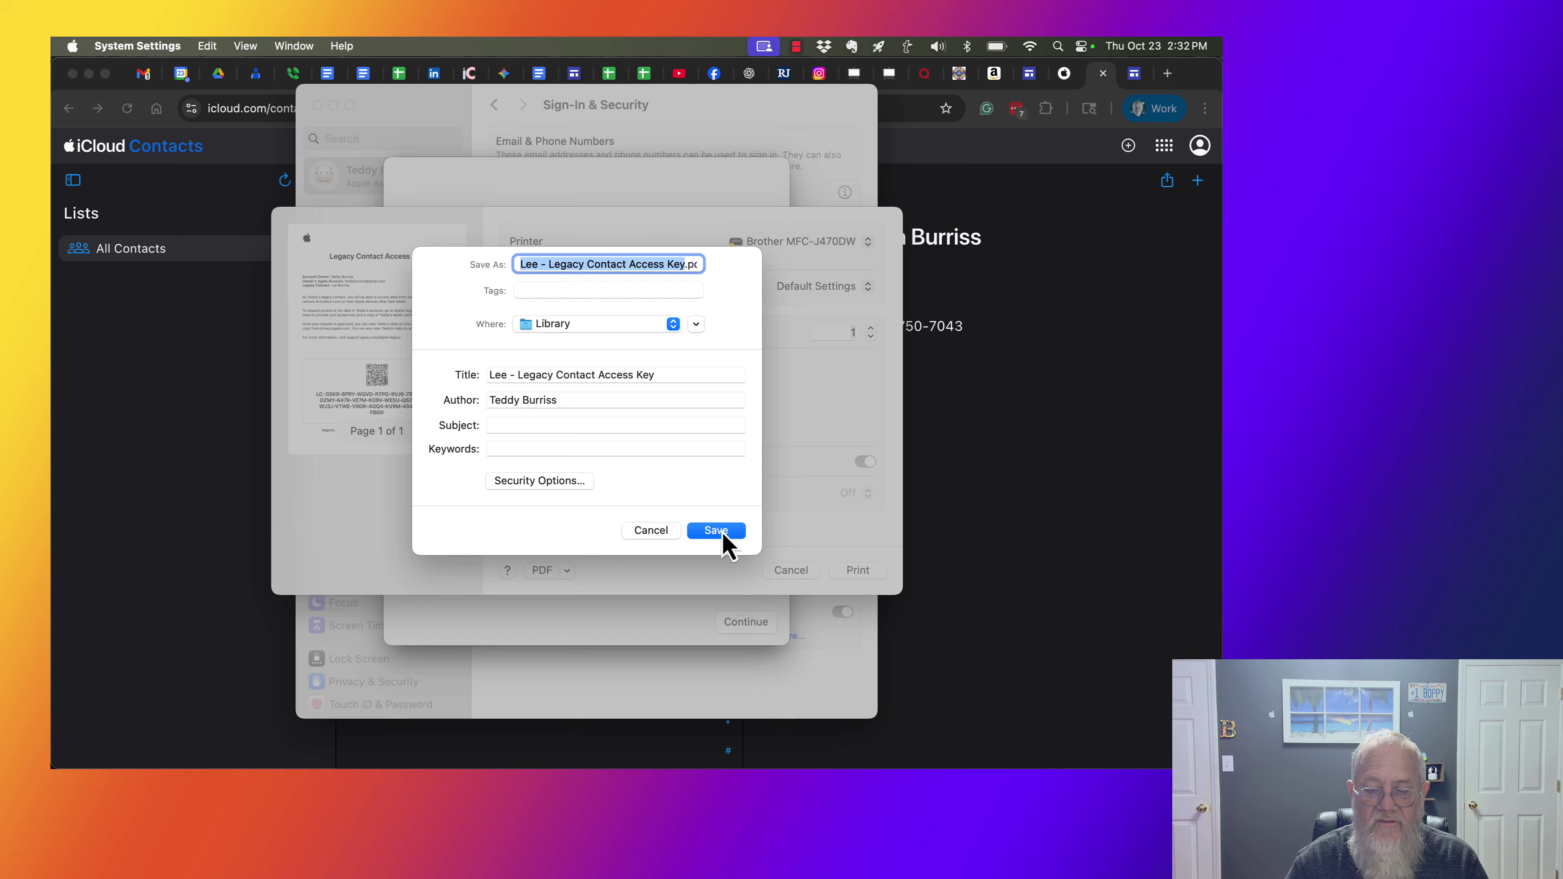
{"action": "left_click", "coordinate": [592, 328]}
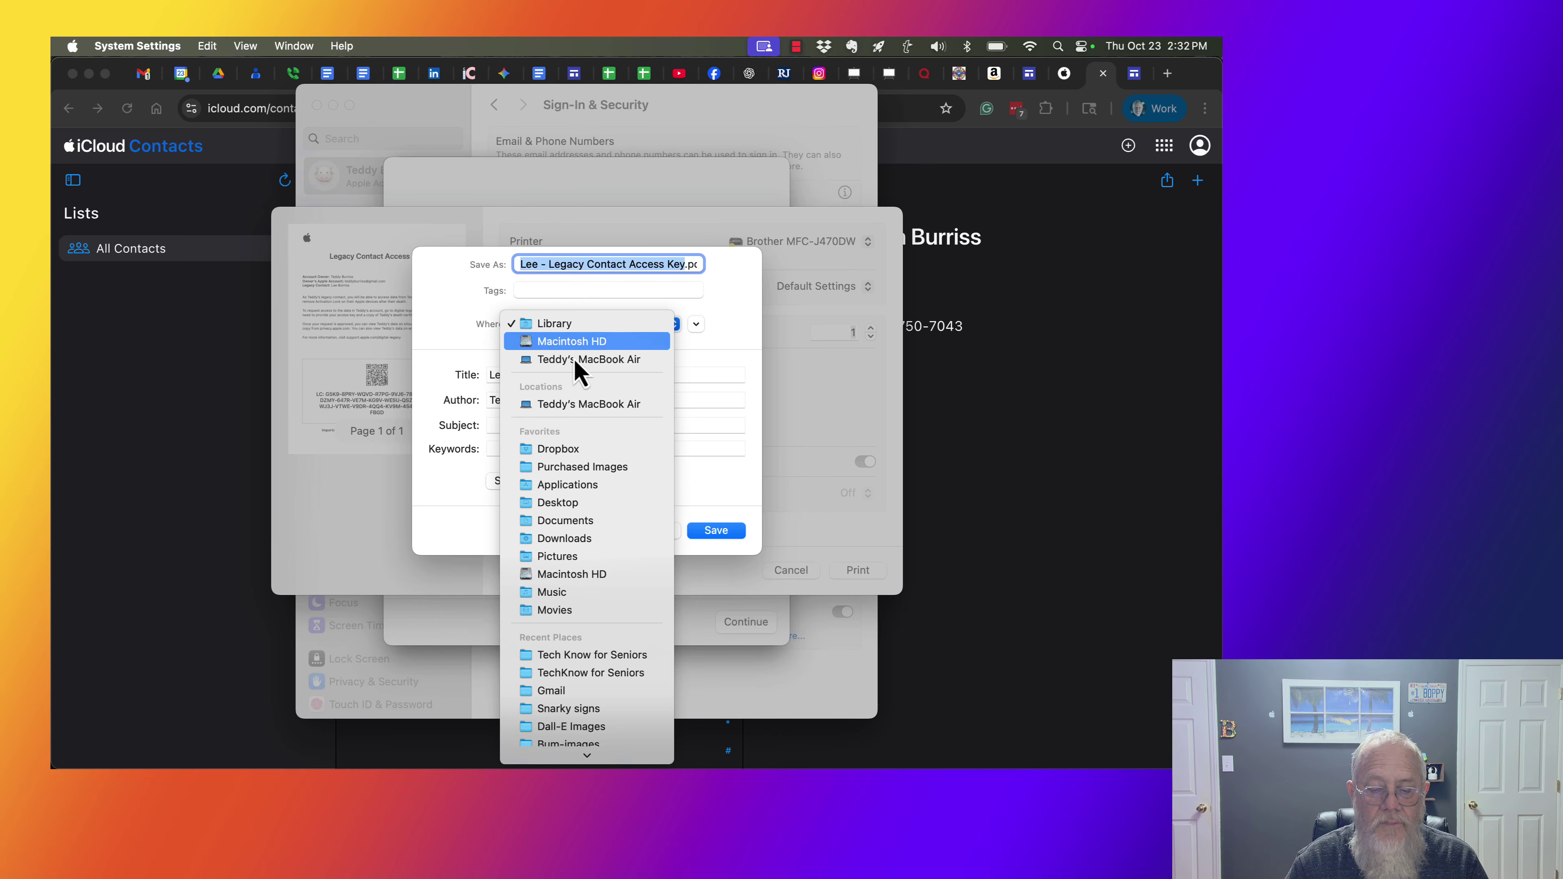
{"action": "left_click", "coordinate": [560, 503]}
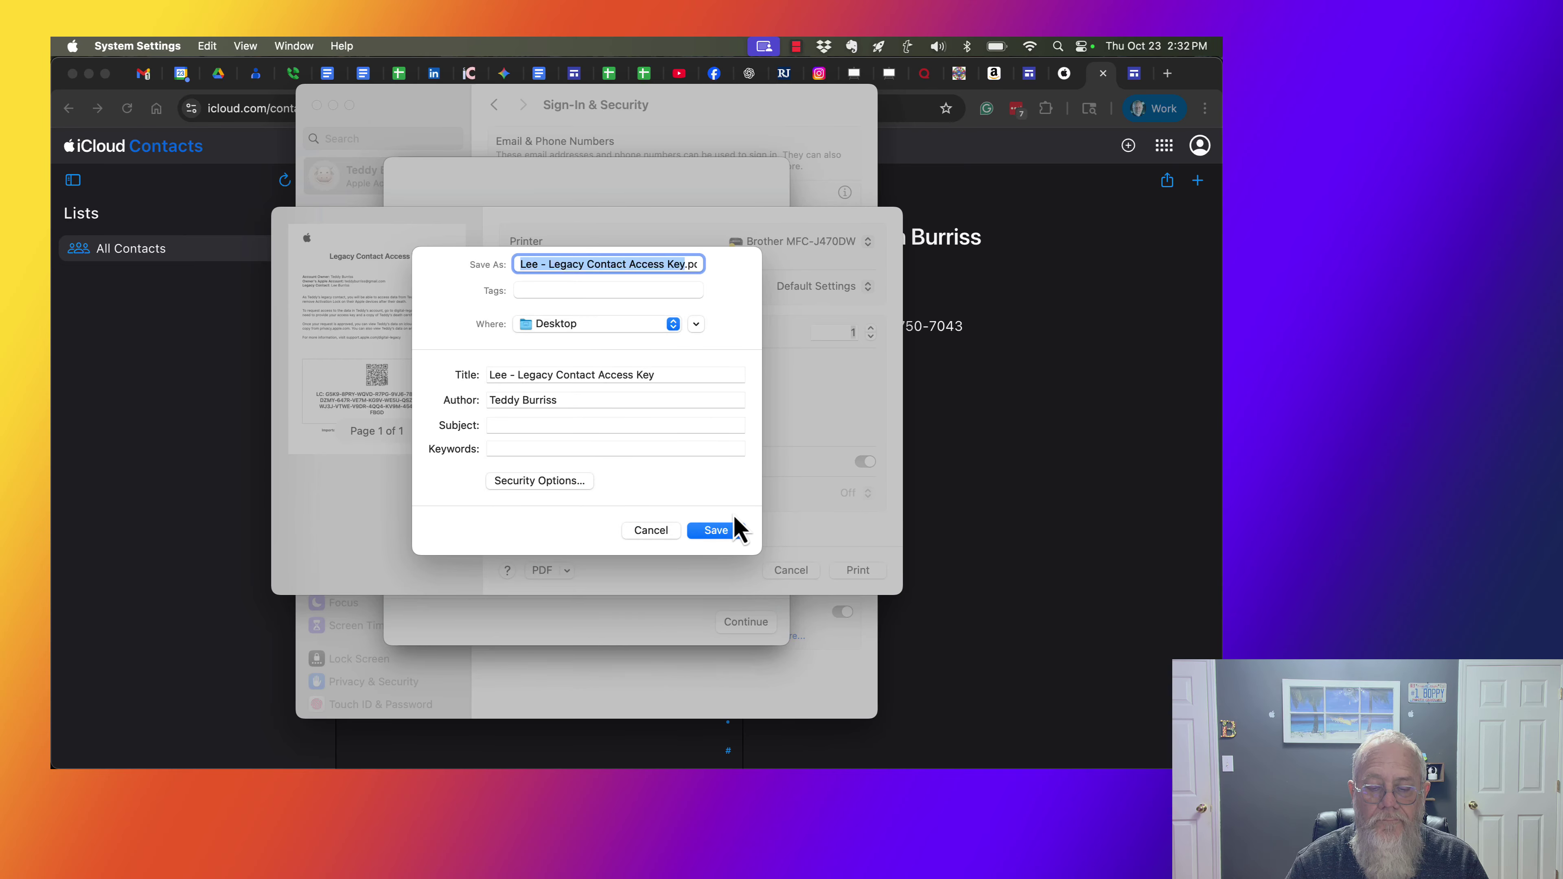
{"action": "left_click", "coordinate": [728, 536]}
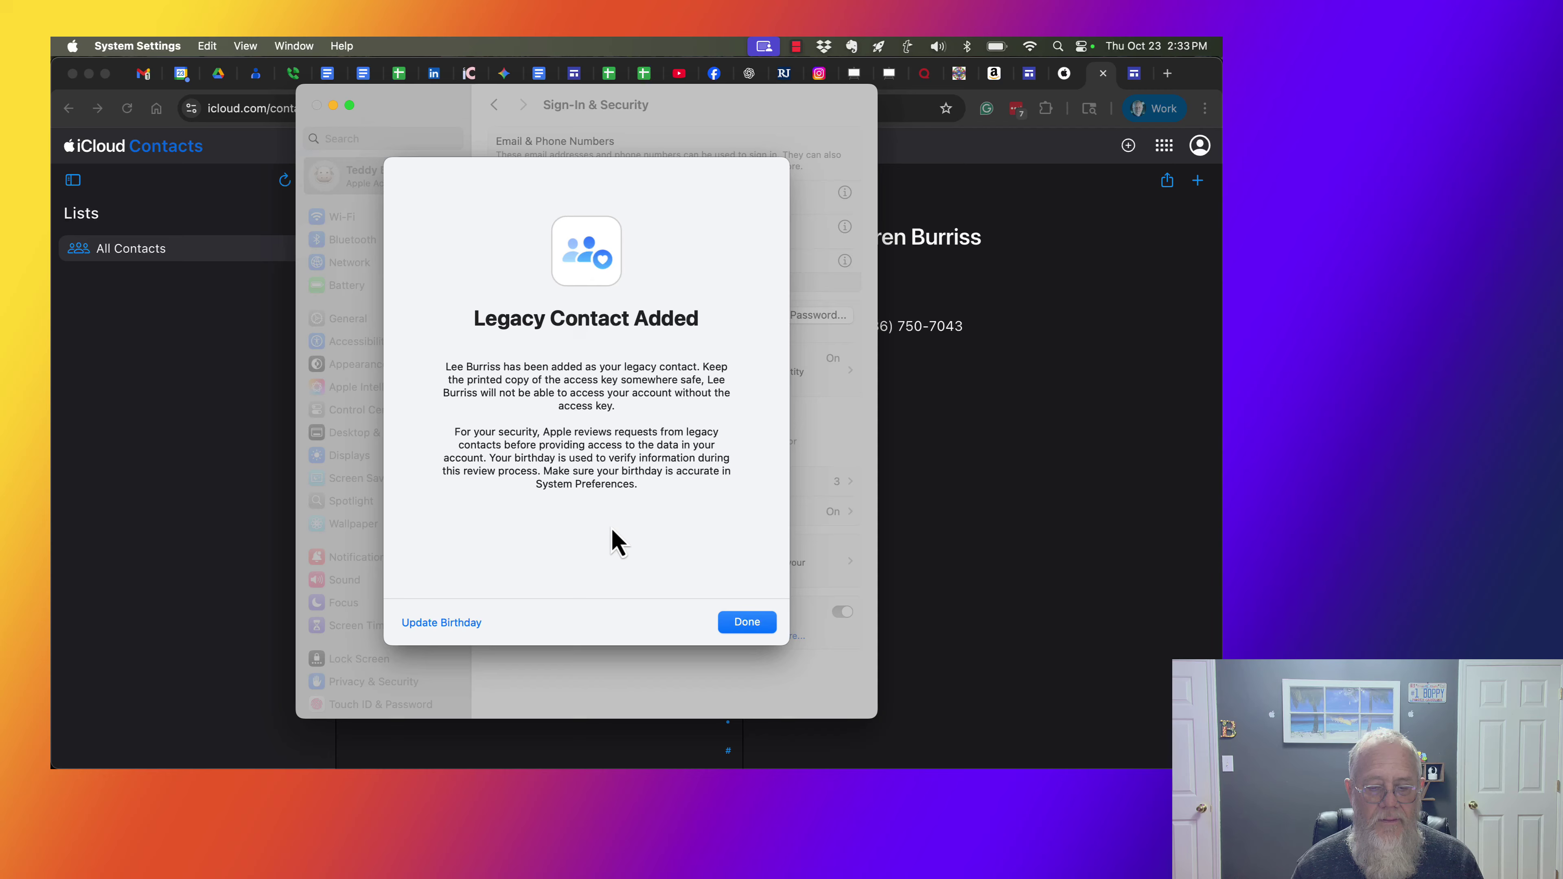
{"action": "left_click", "coordinate": [763, 625]}
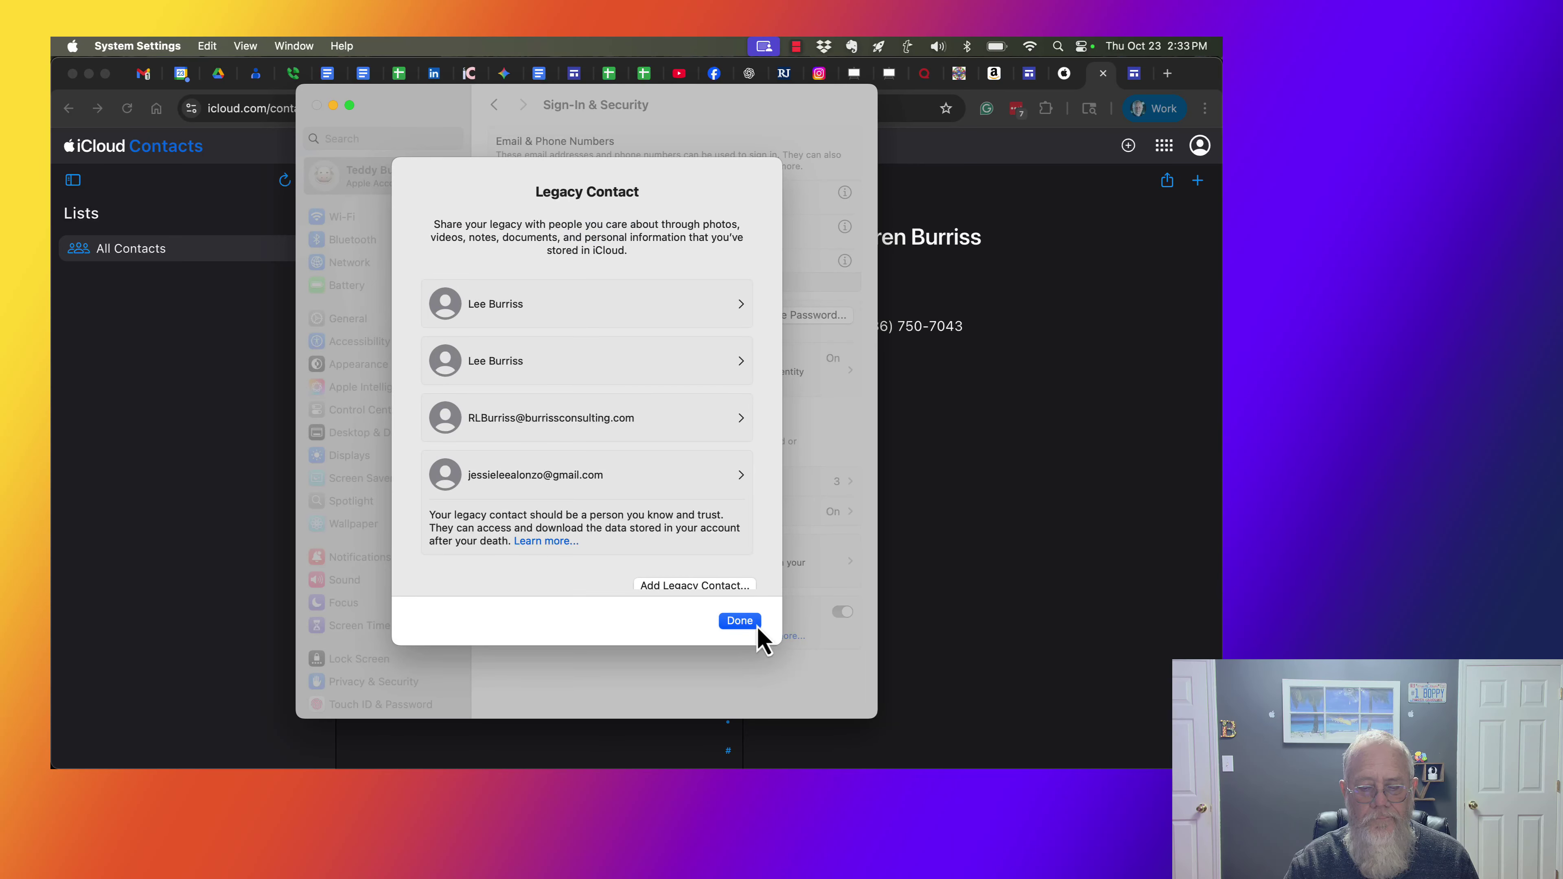
{"action": "left_click", "coordinate": [742, 621]}
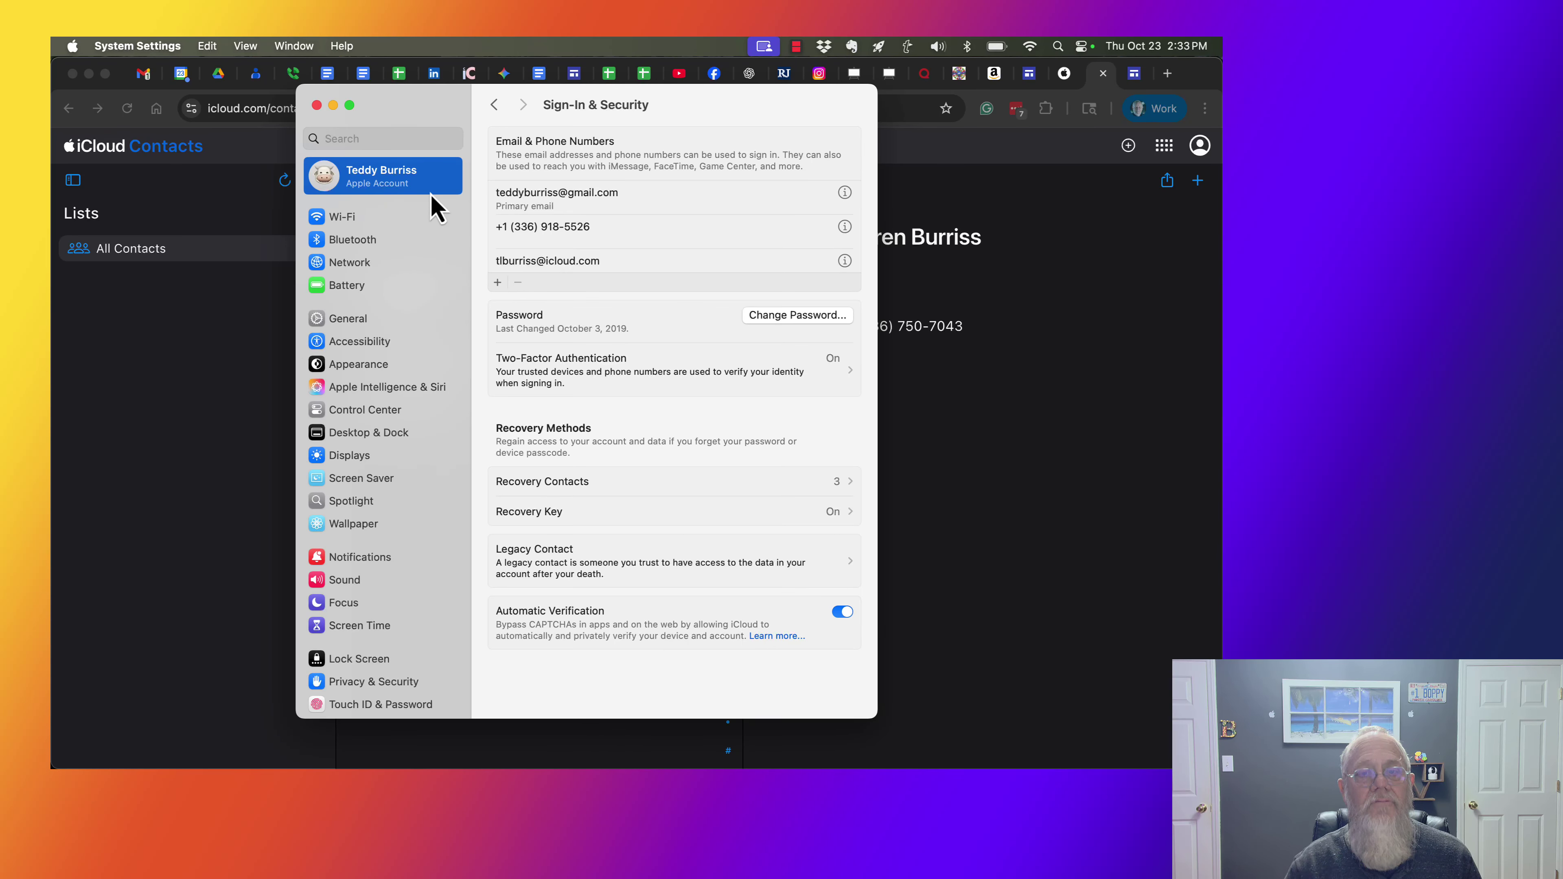